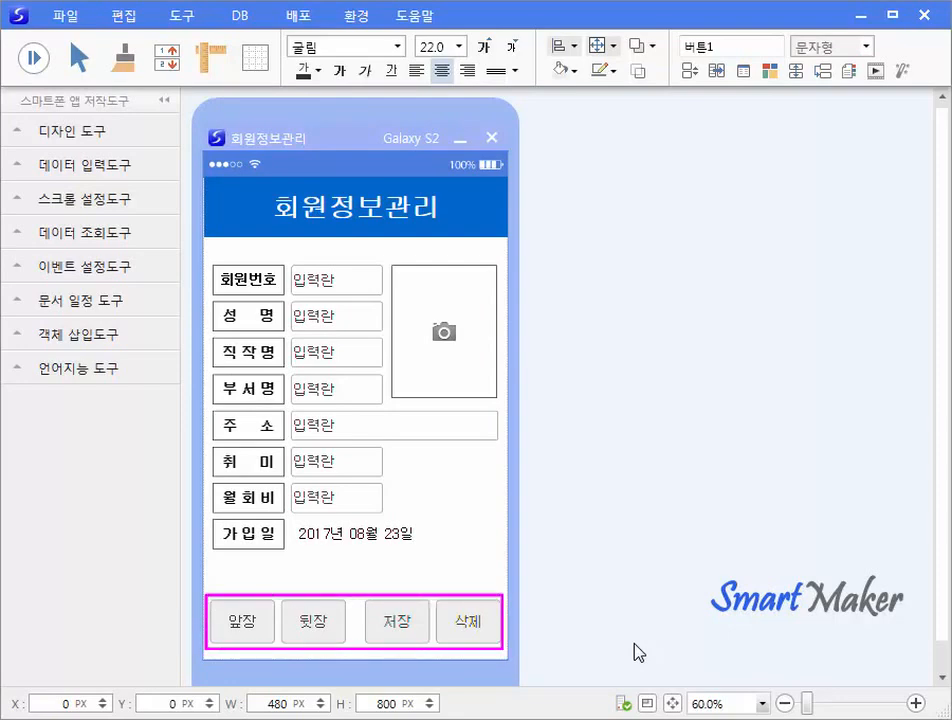
Examine the function, security and visibility settings of the 앞장 button
click(270, 637)
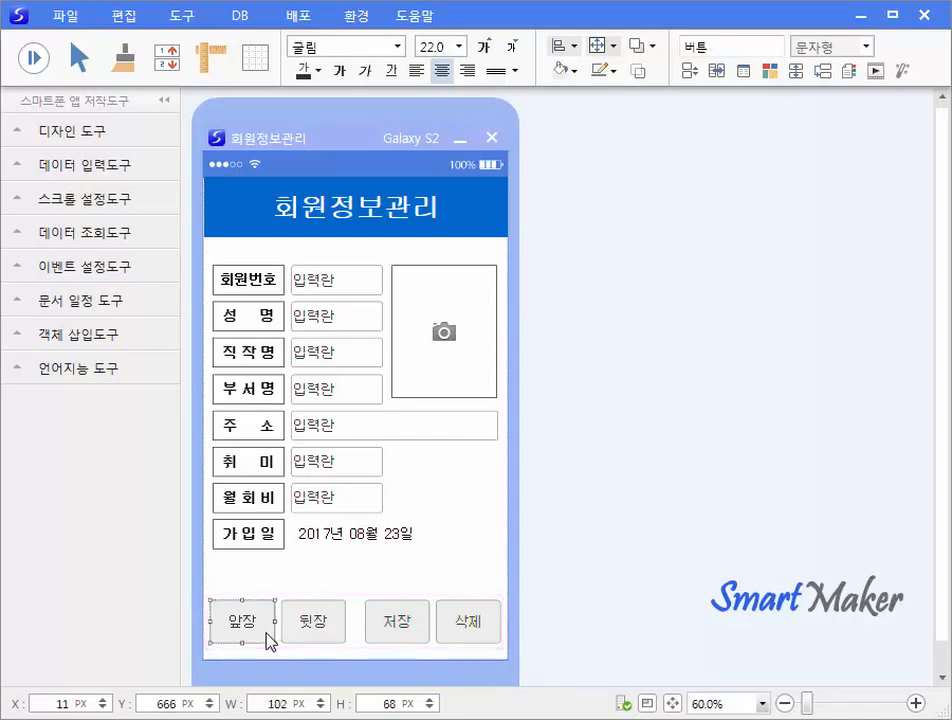
right_click(273, 641)
click(285, 651)
drag(601, 307, 806, 121)
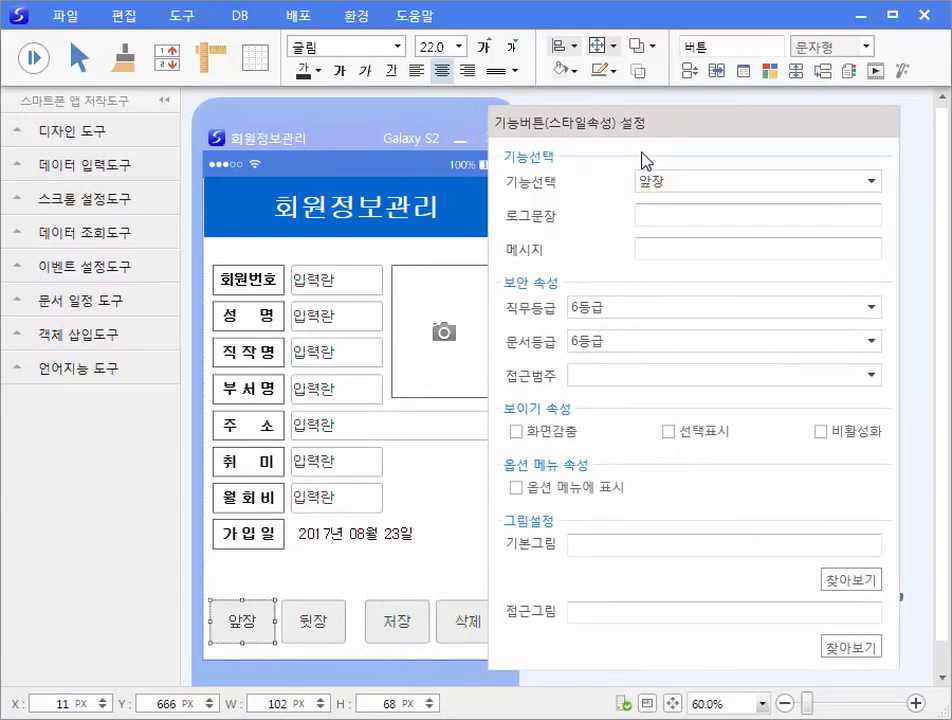
click(478, 512)
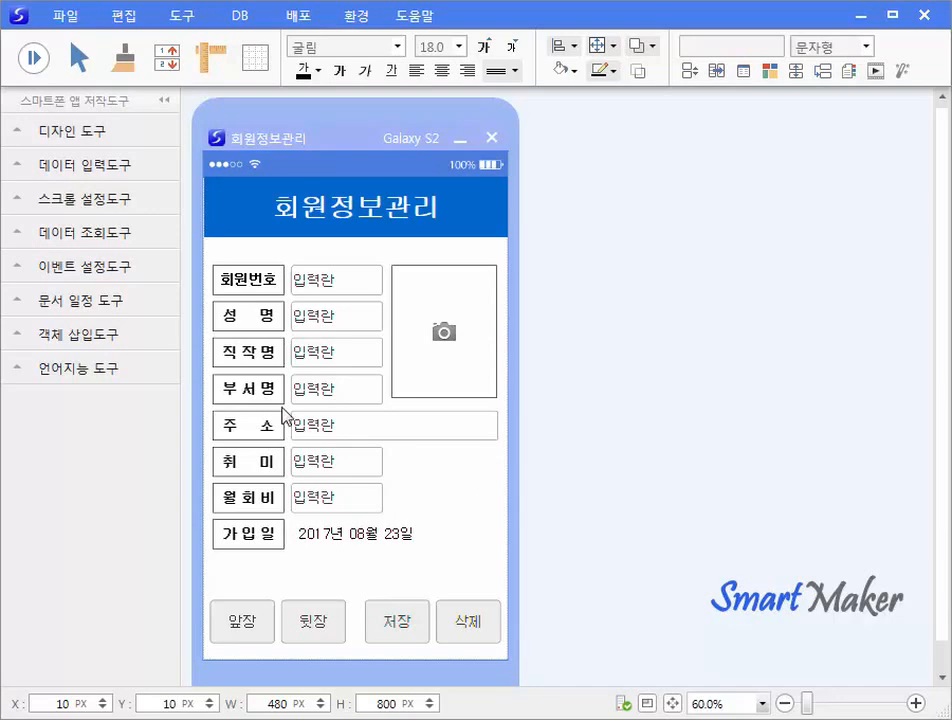
Select the 저장 button and open the 진행관리자 for the 회원정보관리 form
click(370, 626)
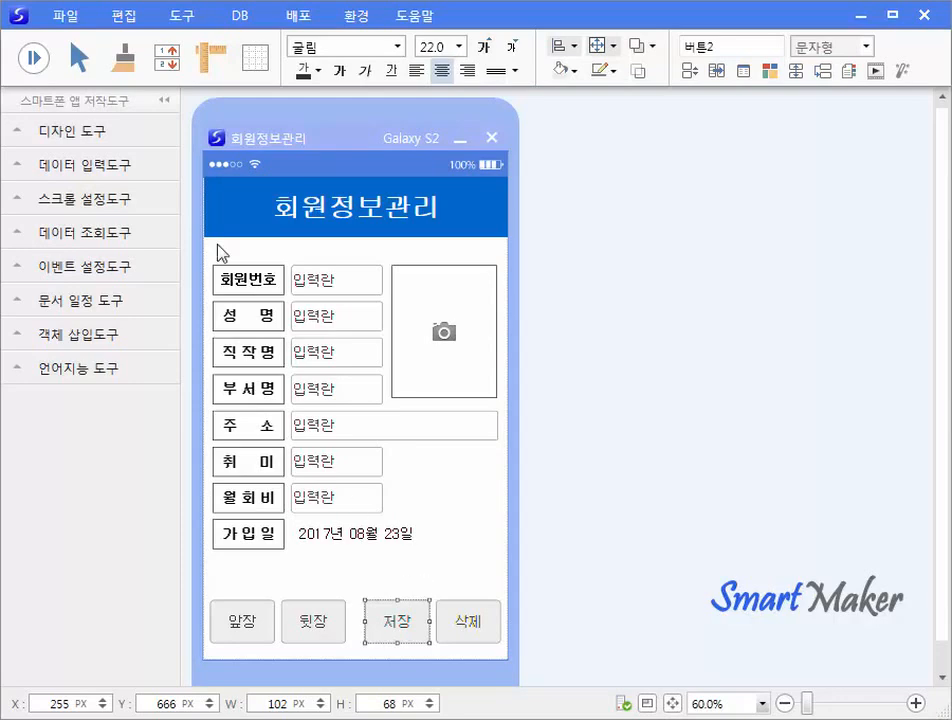
click(190, 15)
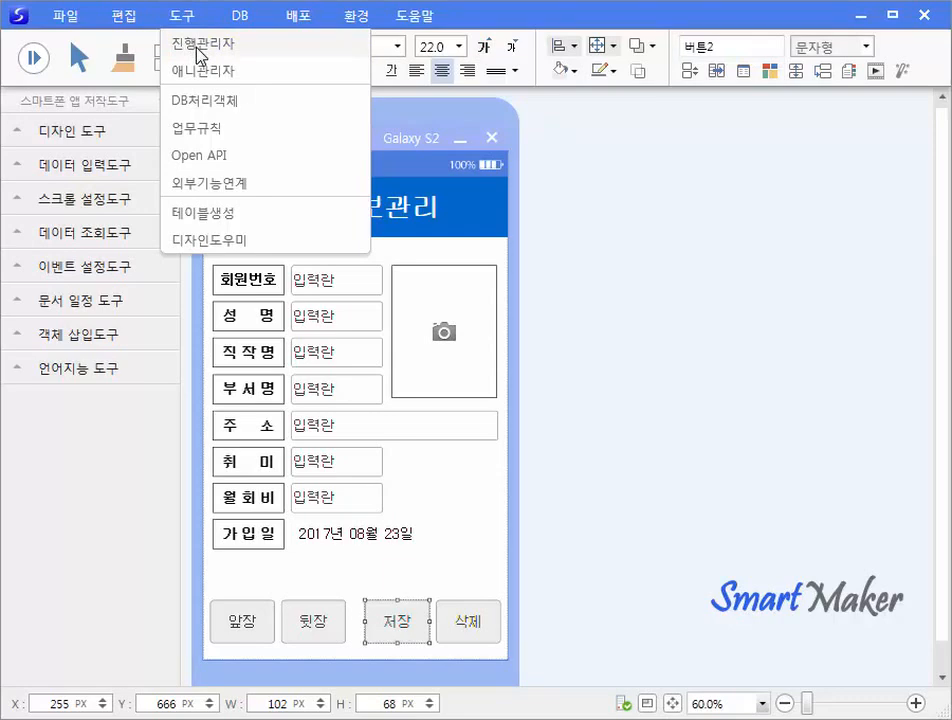
click(199, 55)
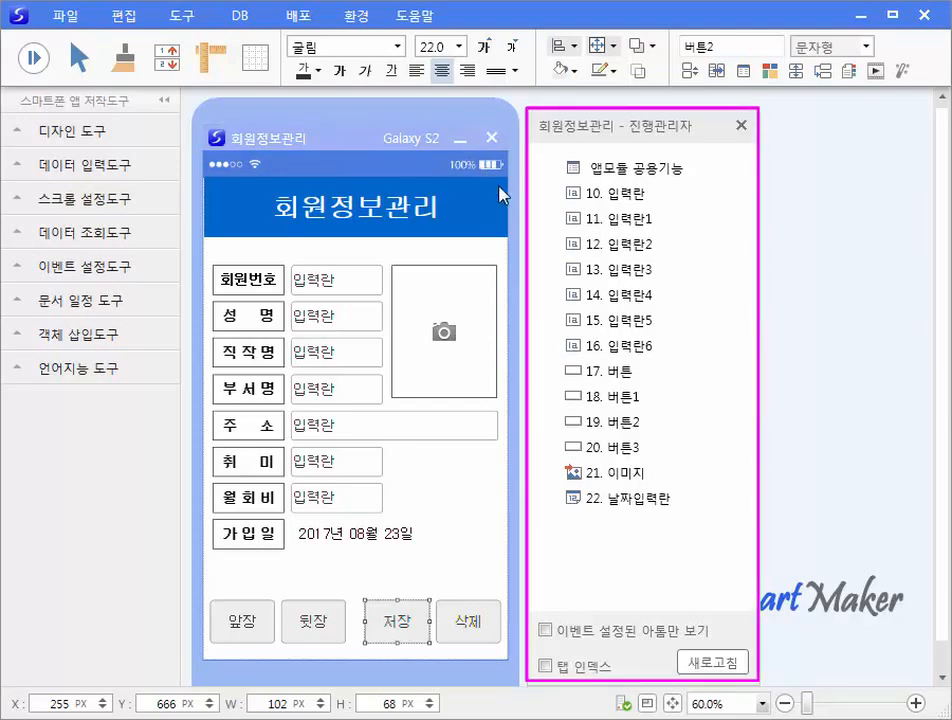
Match each of the form's four buttons, from 앞장 through 삭제, with its entry in the 진행관리자
click(247, 630)
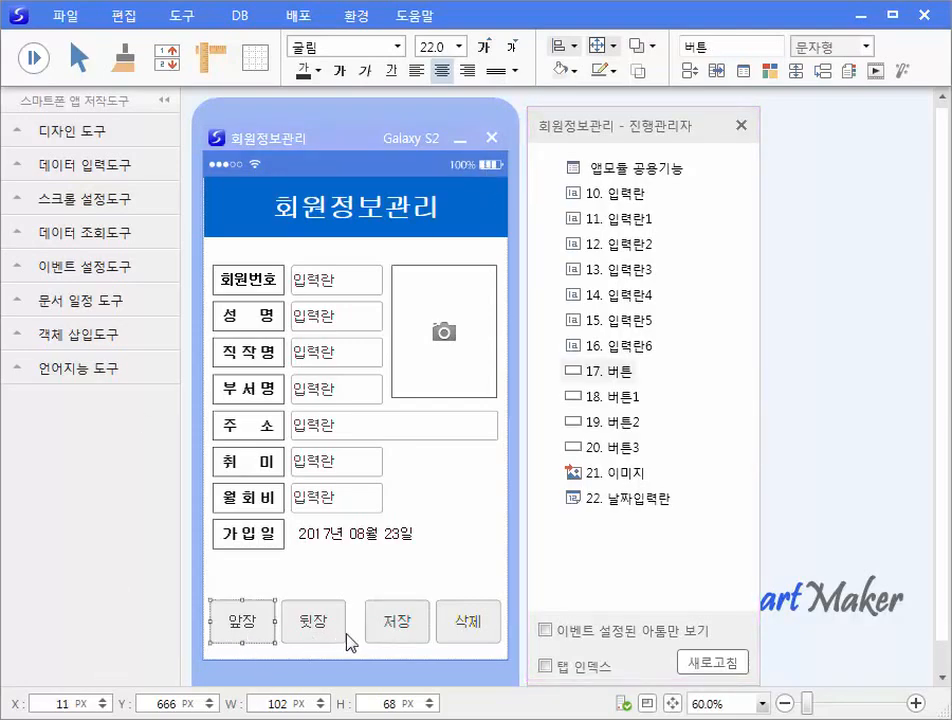
click(340, 638)
click(423, 637)
click(490, 634)
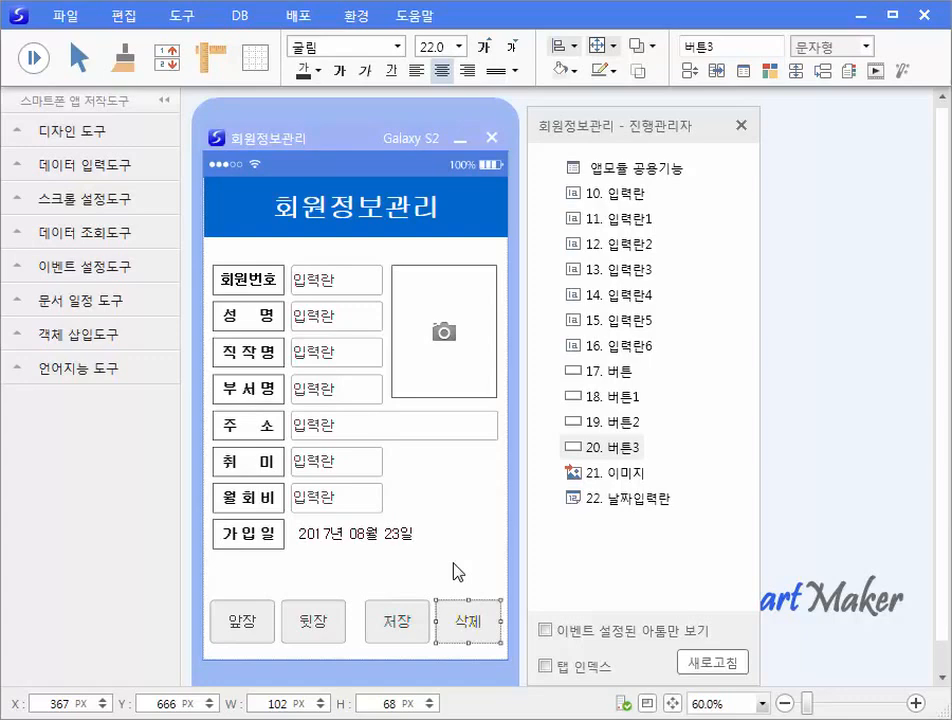
Rename object 17 to 앞장 and object 18 to 뒷장 in the 진행관리자
click(626, 372)
key(F2)
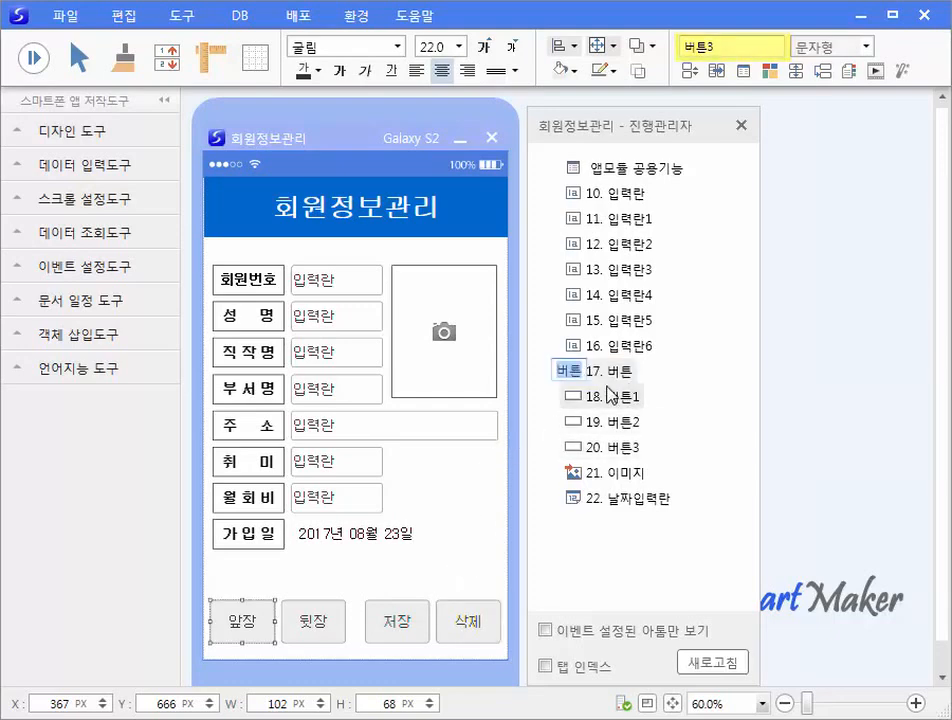
text(앞장)
key(Return)
click(630, 403)
key(F2)
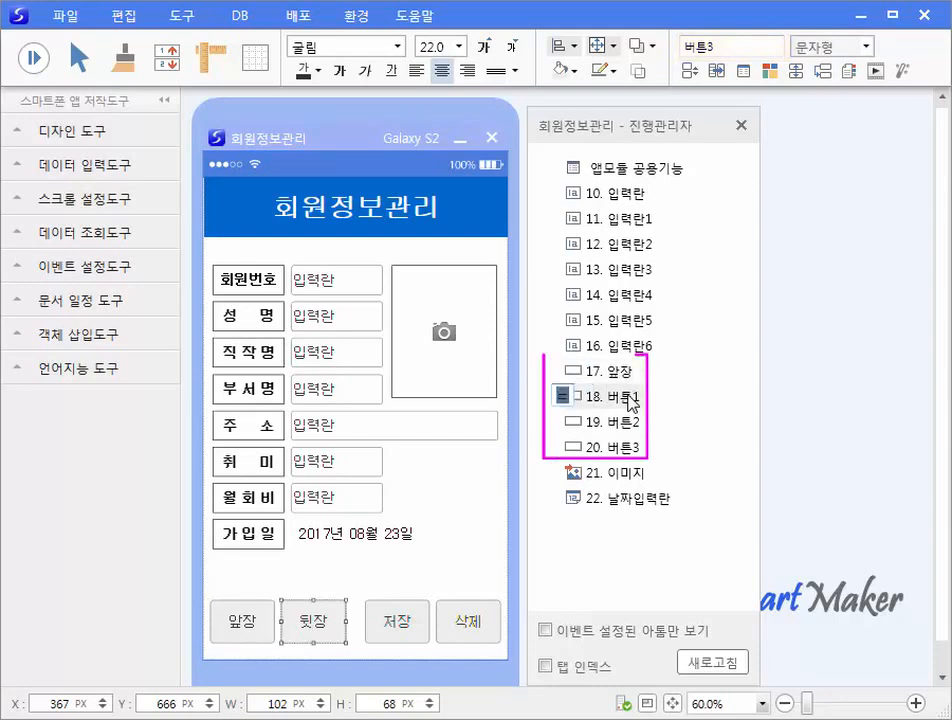
text(뒷장)
key(Return)
Rename object 19 to 저장 and object 20 to 삭제 in the 진행관리자
click(626, 421)
key(F2)
text(저장)
key(Return)
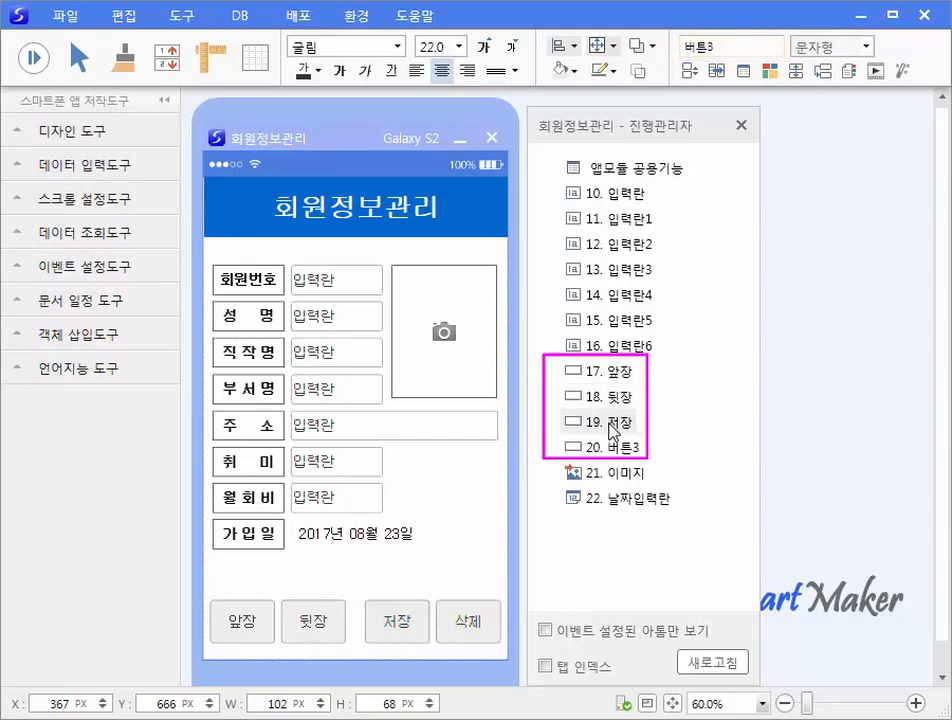
click(600, 448)
key(F2)
text(삭제)
key(Return)
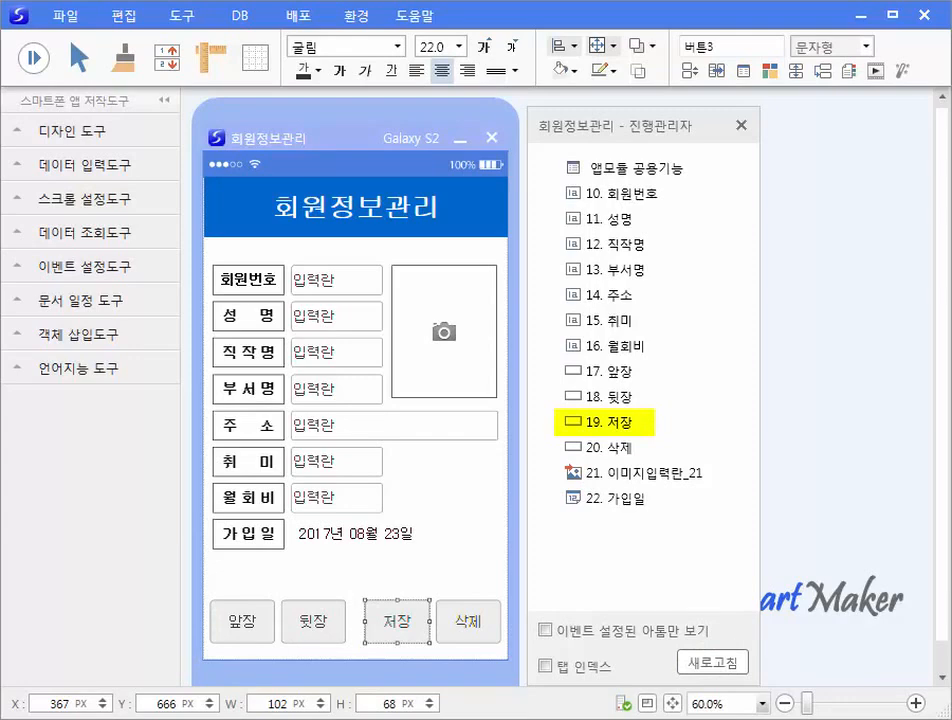
Set up an event for the 저장 object with the trigger 저장을 누르면 and the task type 실행함수호출
click(608, 422)
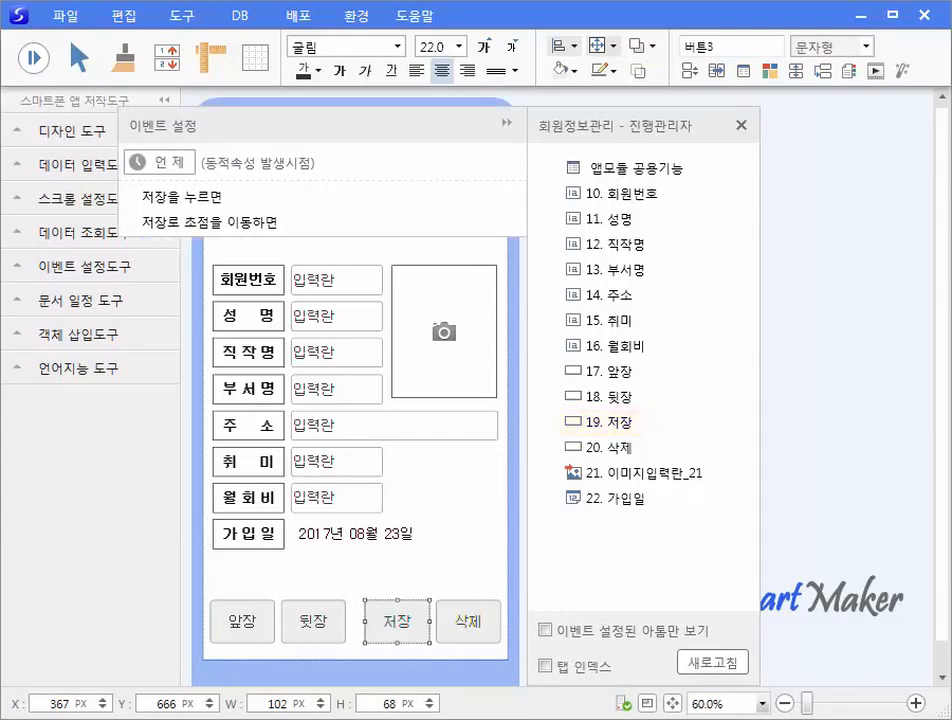
mouse_move(270, 165)
click(183, 197)
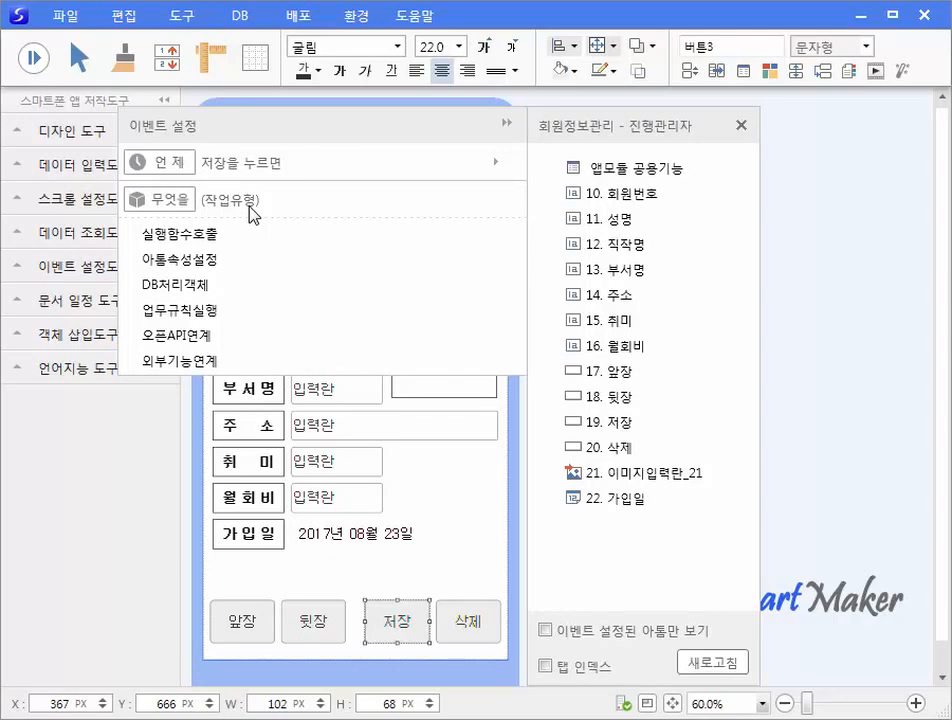
click(206, 236)
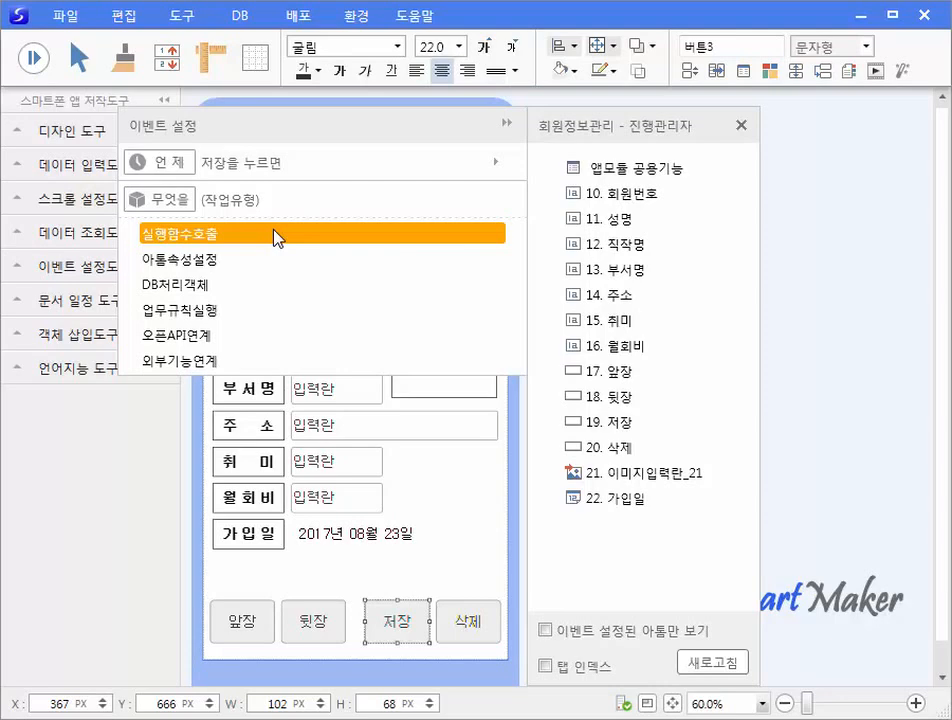
click(229, 262)
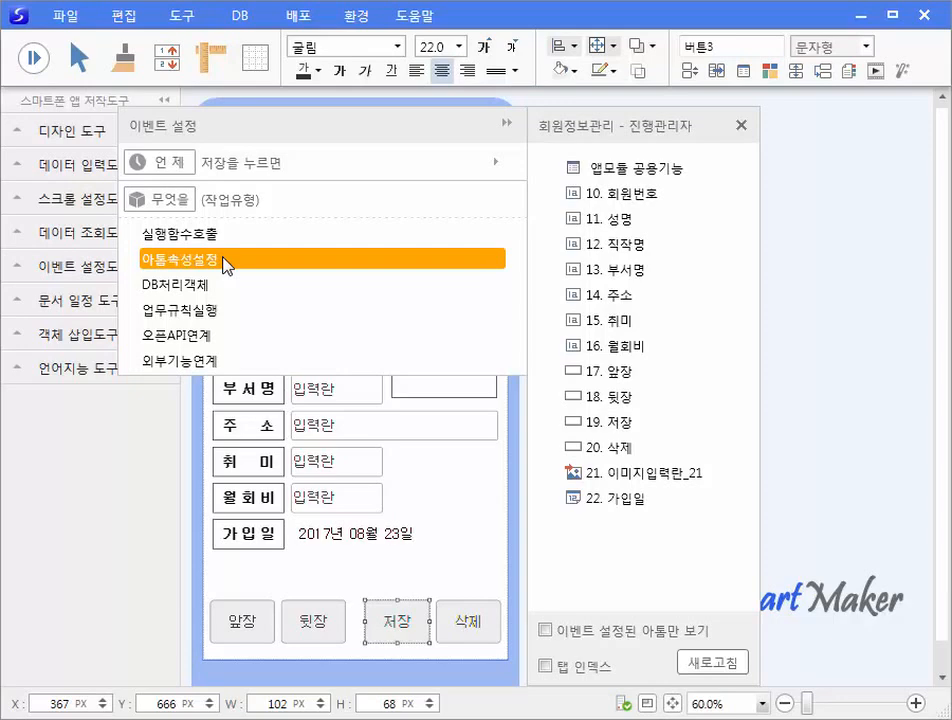
click(236, 288)
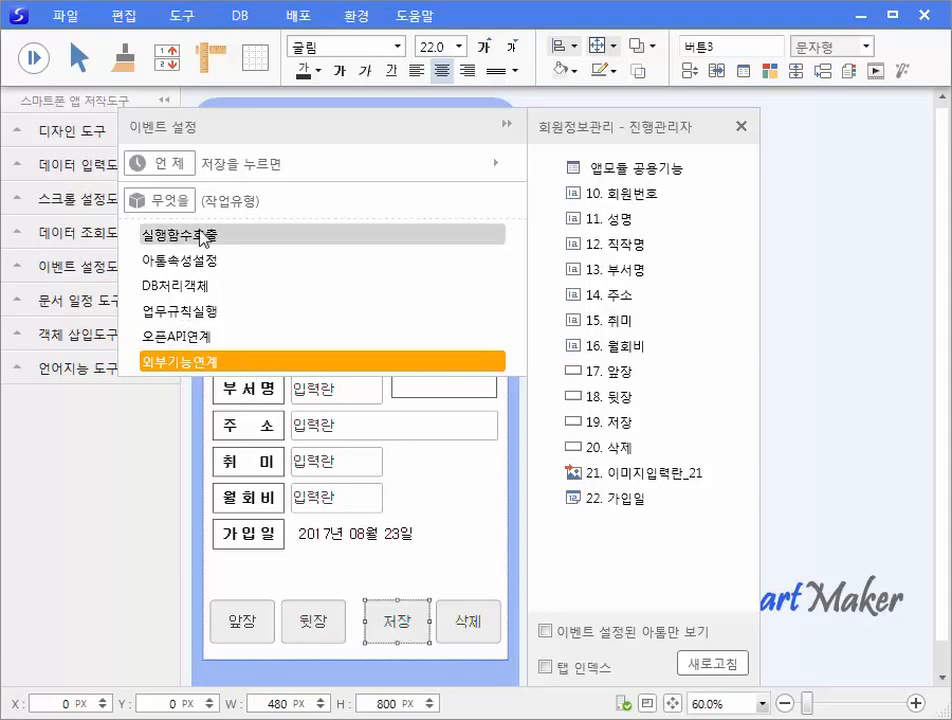
click(178, 235)
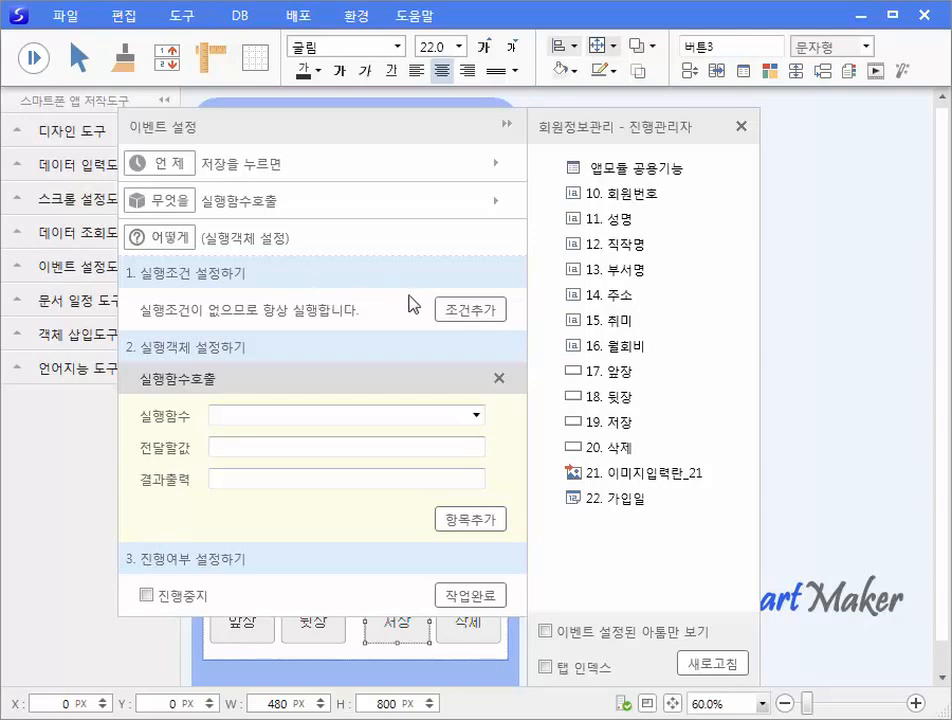
Add the execution condition 가입일 <= 20170531 to the 저장 event
click(462, 311)
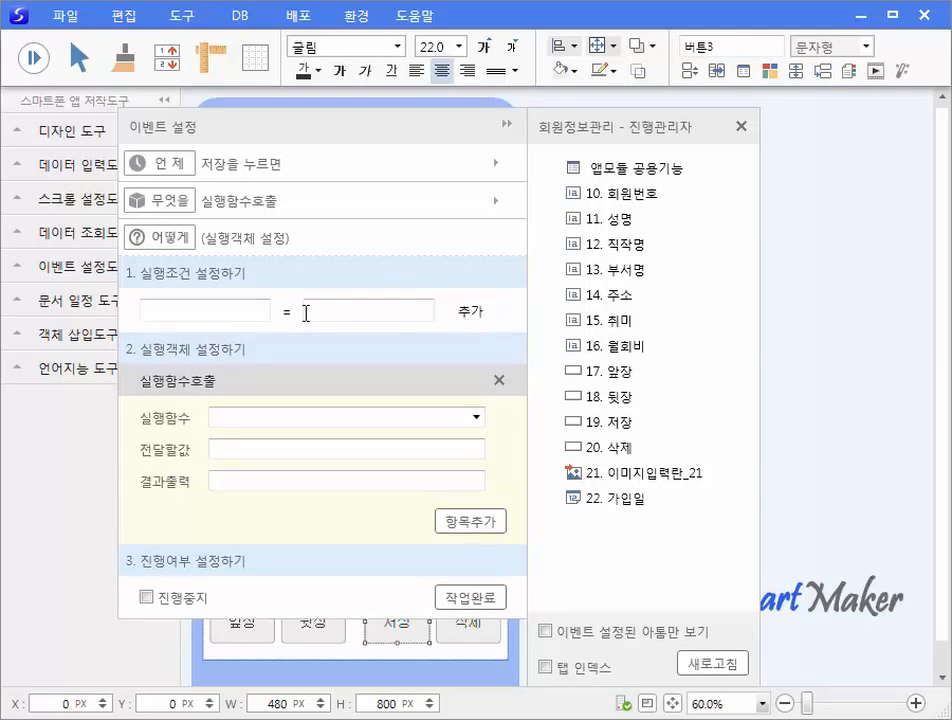
click(237, 314)
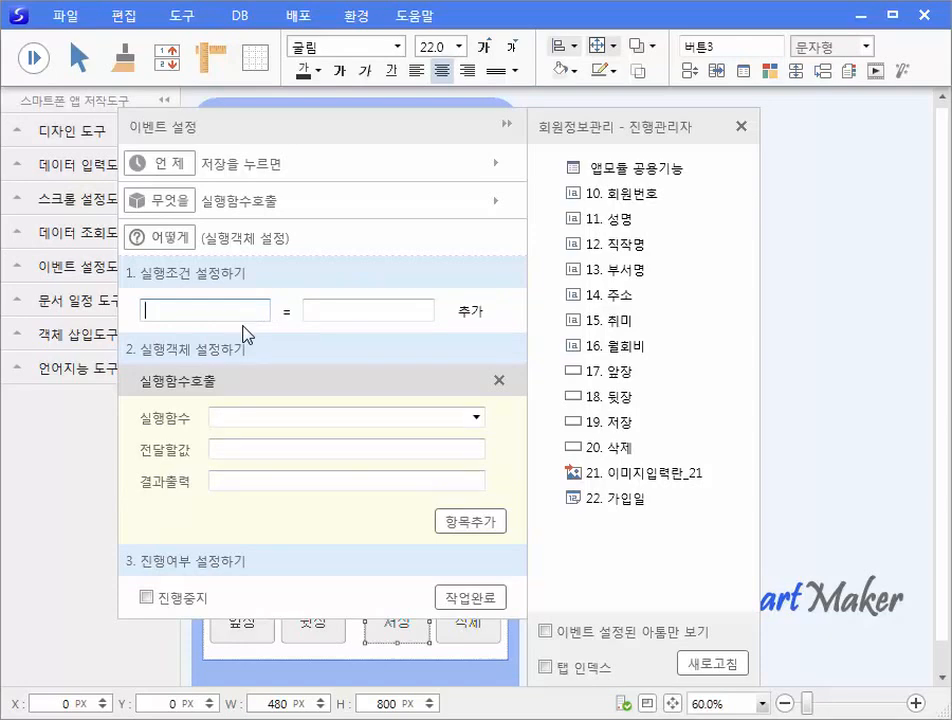
text(결입일)
key(Tab)
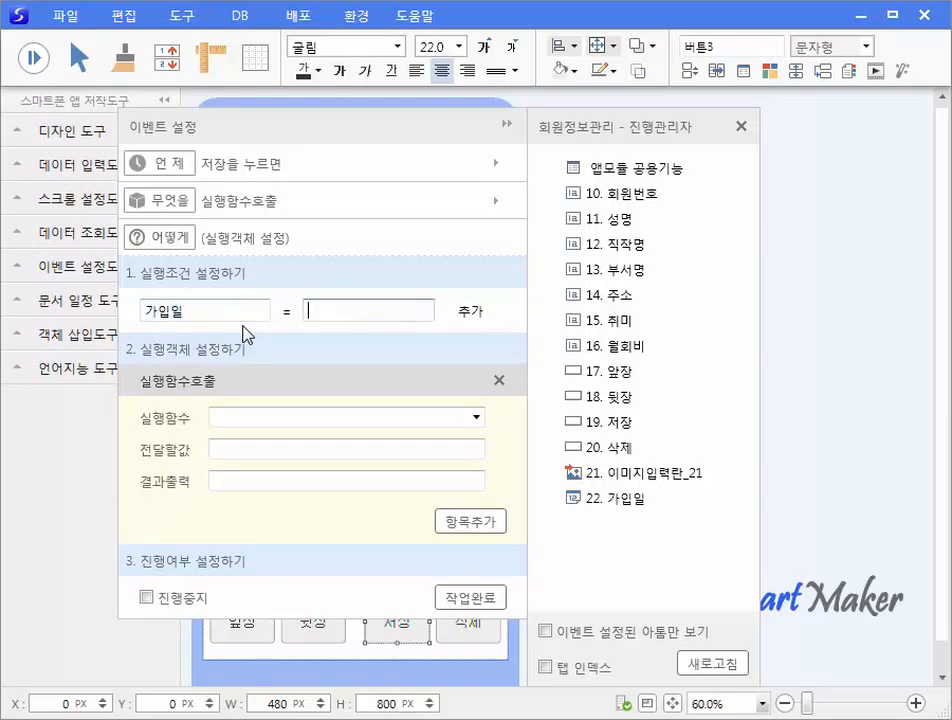
text(20170531)
click(287, 313)
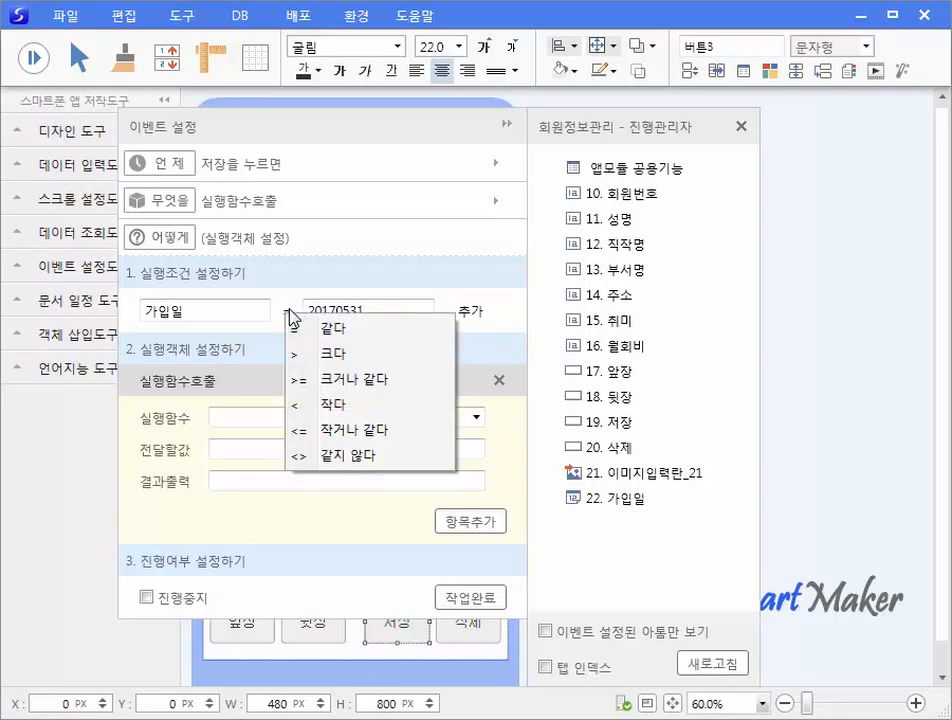
click(316, 431)
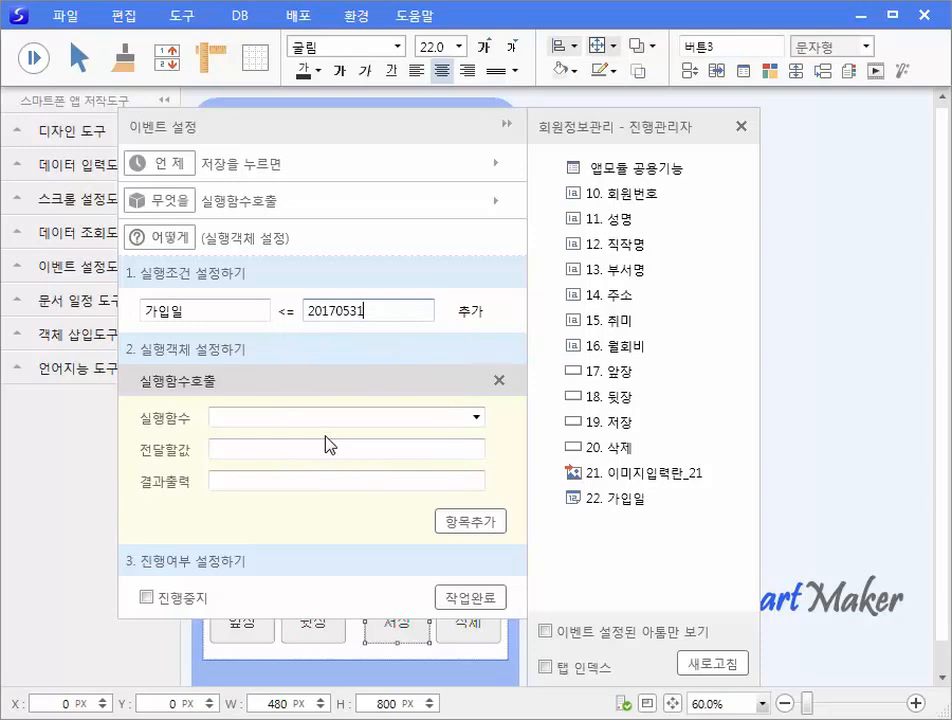
Add a second condition, 월회비 <> 30000, joined to the first with 그리고
click(479, 315)
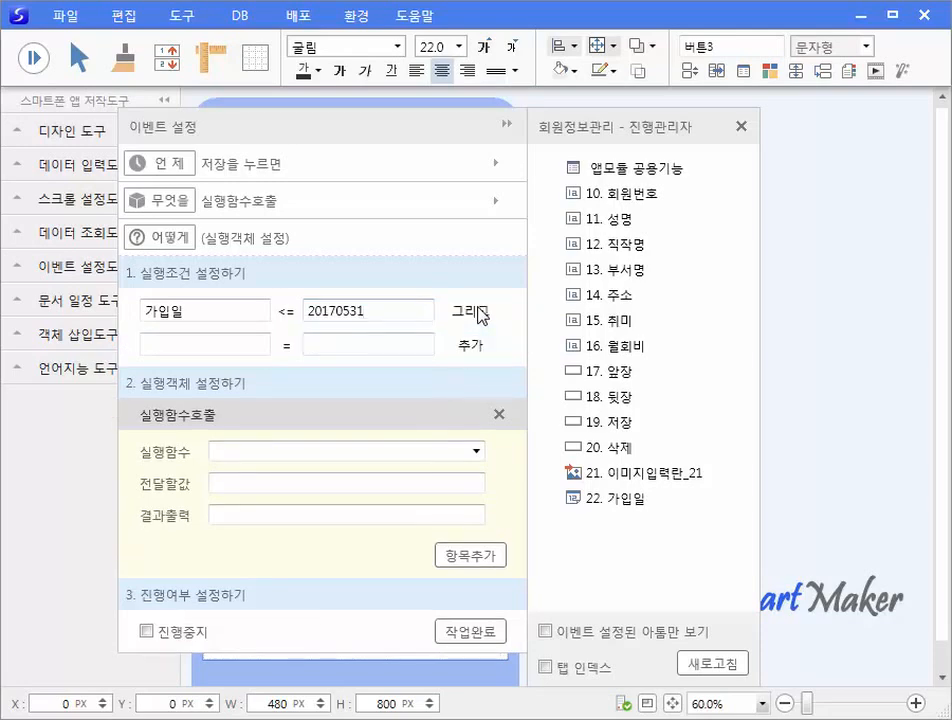
click(249, 344)
text(ㅇ)
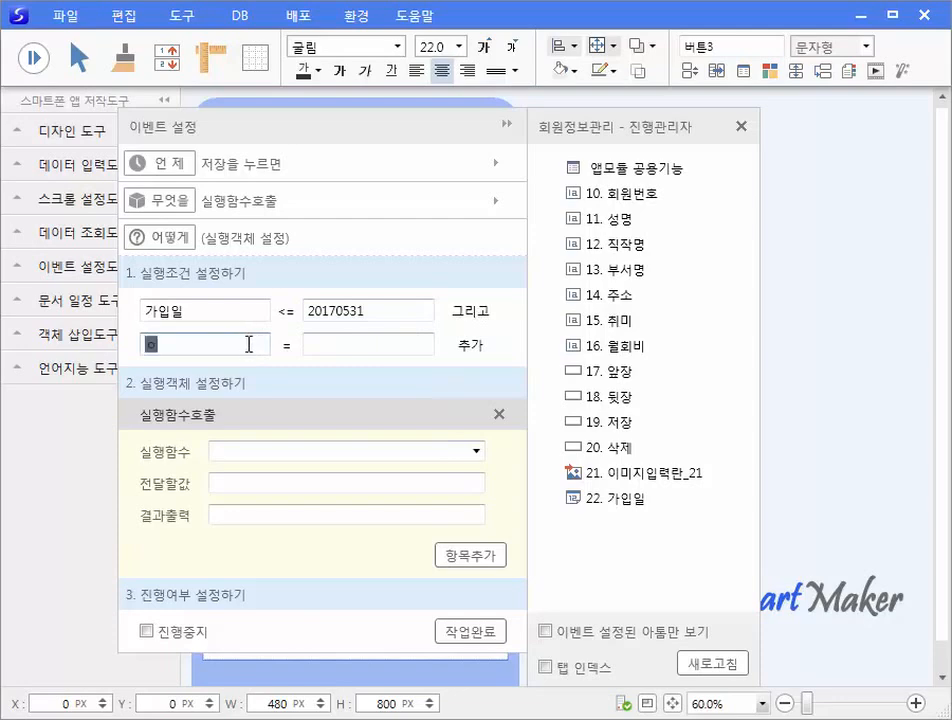
text(월회비)
key(Tab)
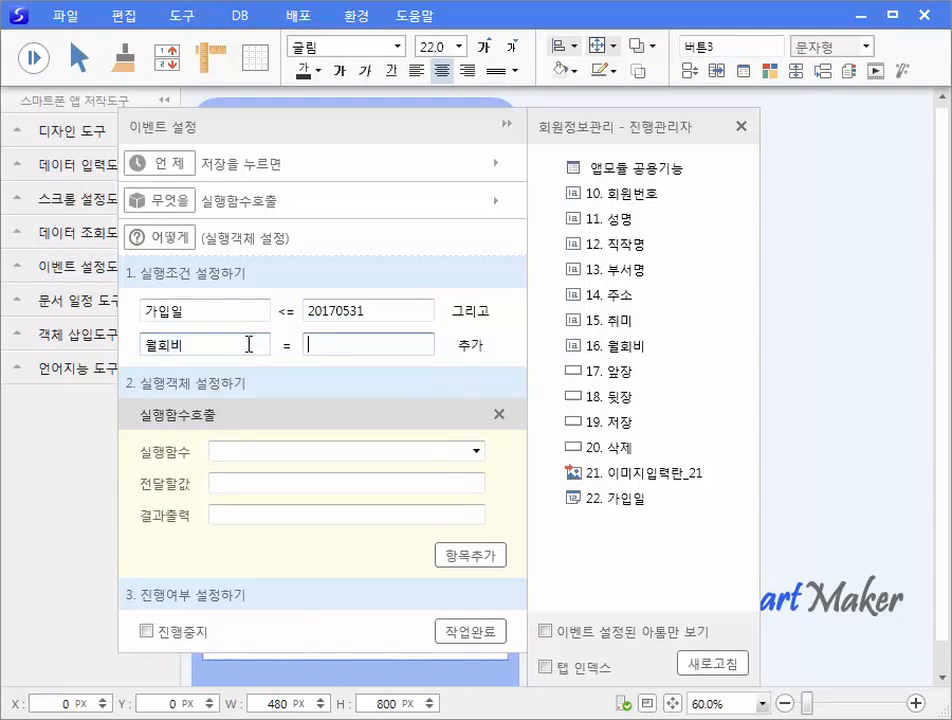
text(30000)
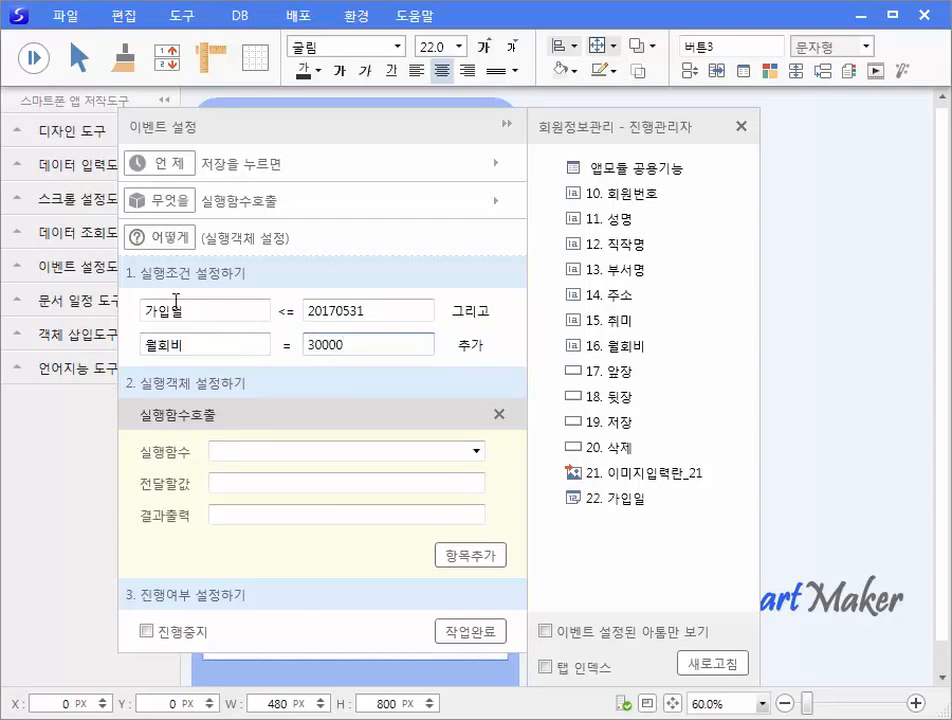
click(288, 346)
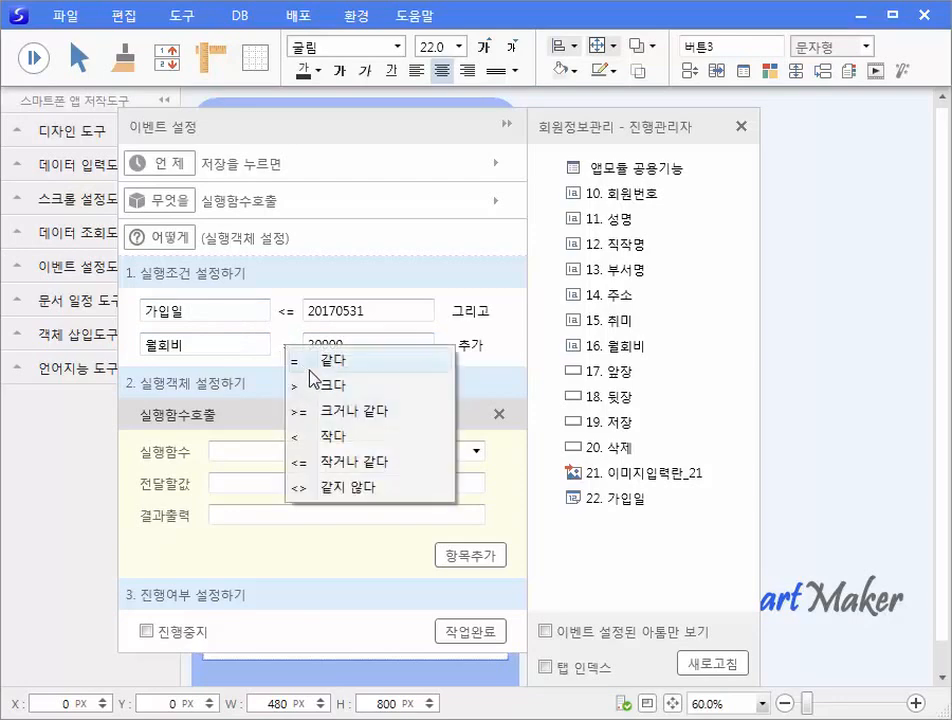
click(336, 488)
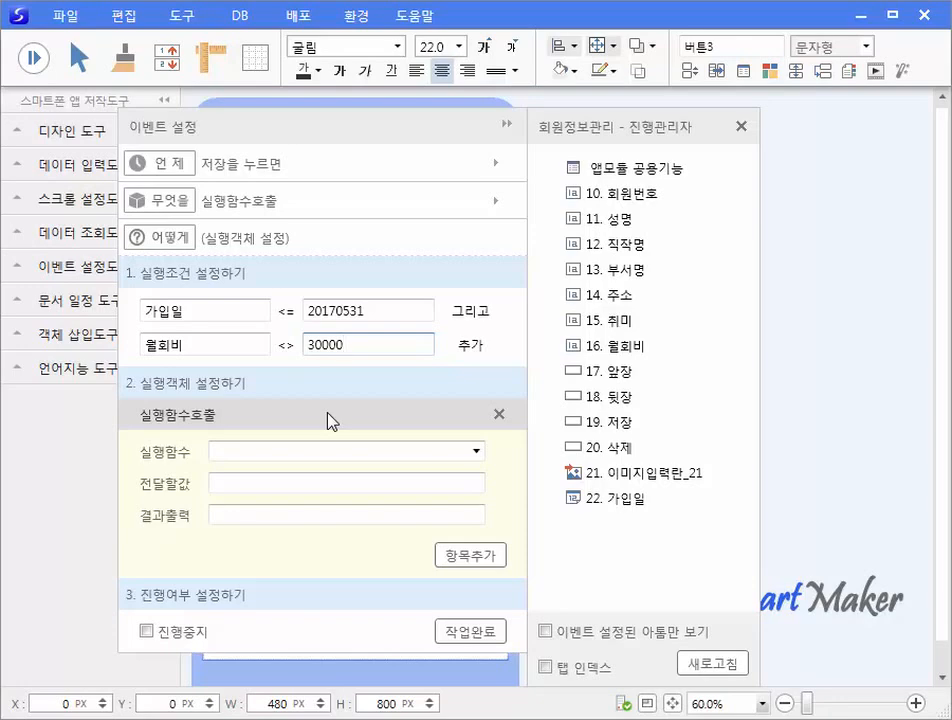
Have the event call 메시지 with "2017년 5월 31일 이전 가입자는 월회비가 30000원 입니다.", enable 진행중지 and complete the setup
click(477, 451)
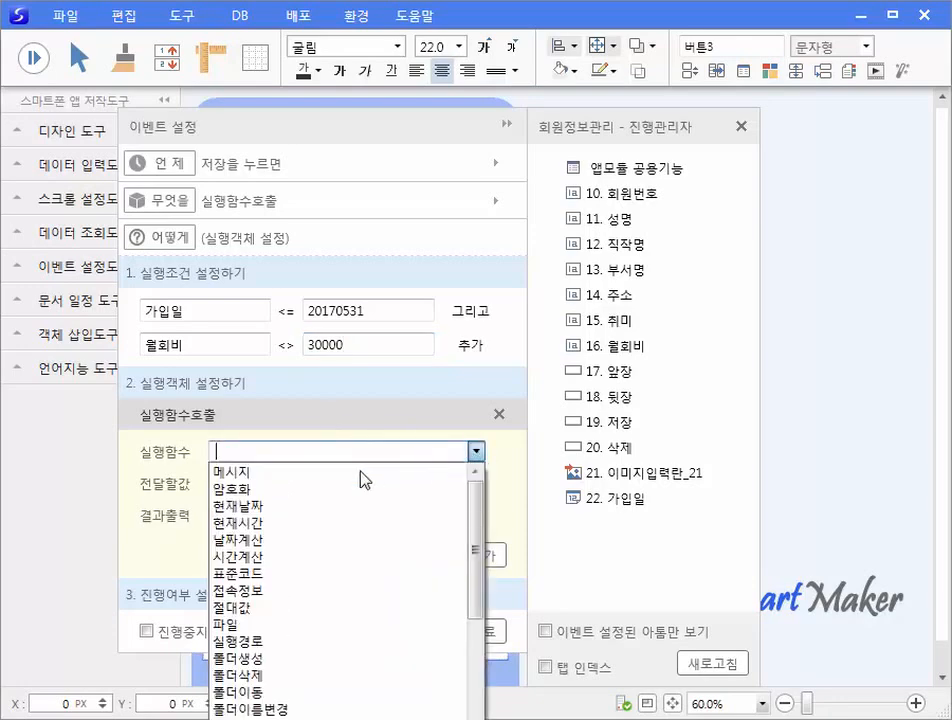
click(323, 474)
click(318, 486)
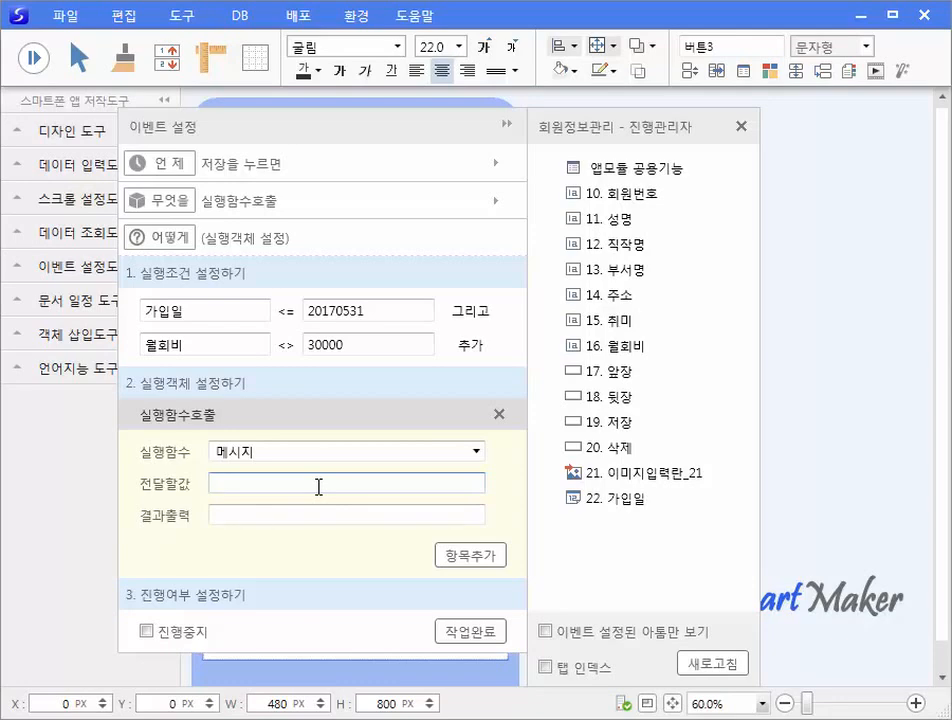
text(2017년 5월 31일 이전 가입자는 )
text(월회비가 30000원 입니다.)
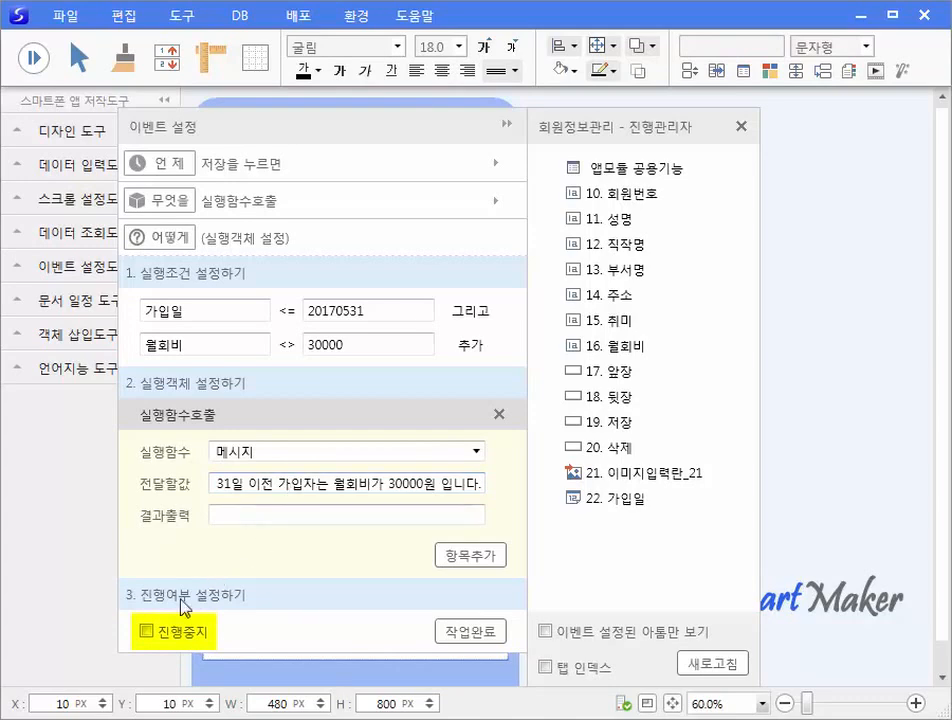
click(146, 632)
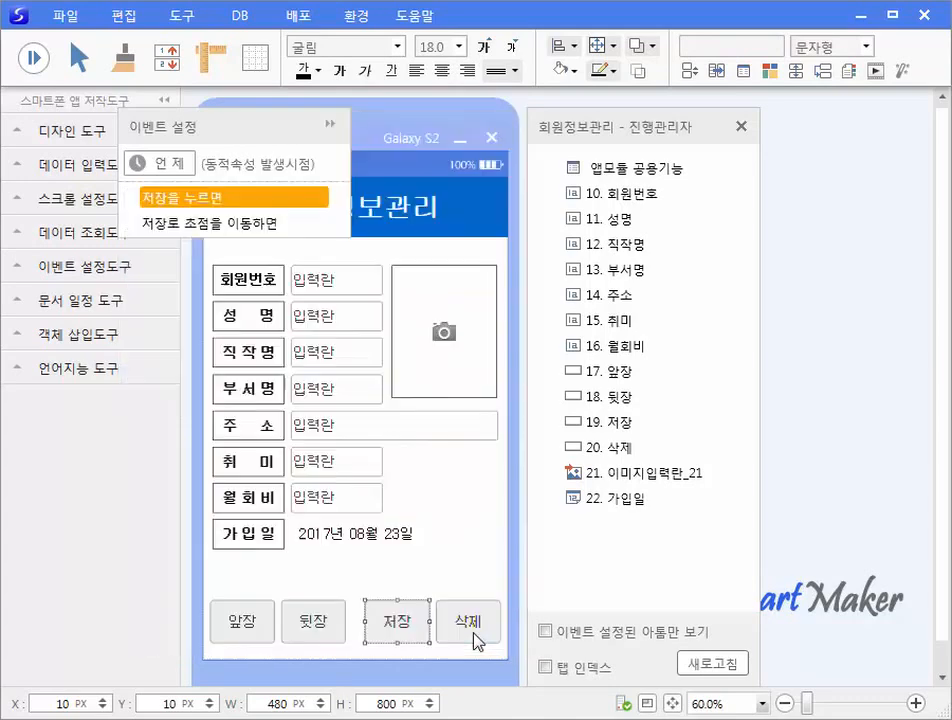
click(474, 634)
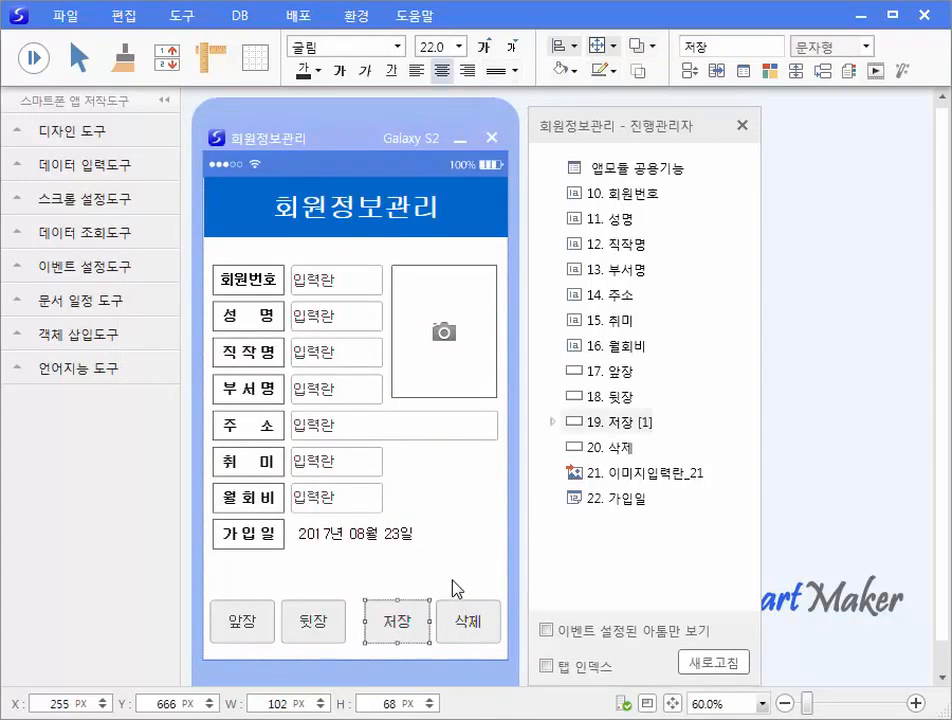
Run the member form and enter 20000 as the 월회비 of the new record
click(35, 56)
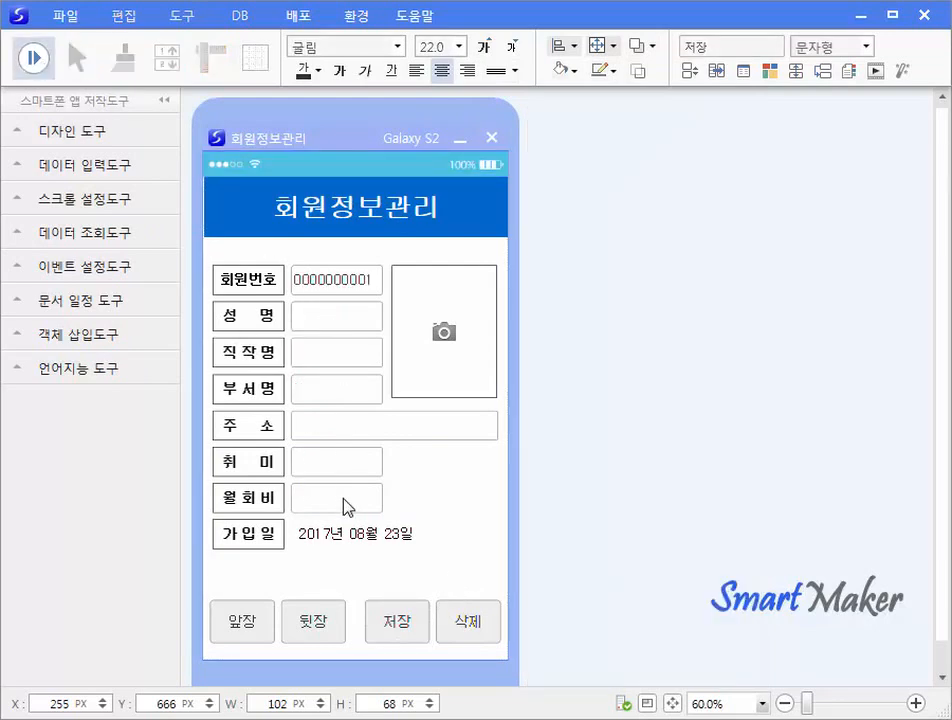
click(343, 500)
text(20000)
Set 가입일 to 2017년 05월 11일 and try to save the record, dismissing any resulting message
click(355, 534)
click(462, 655)
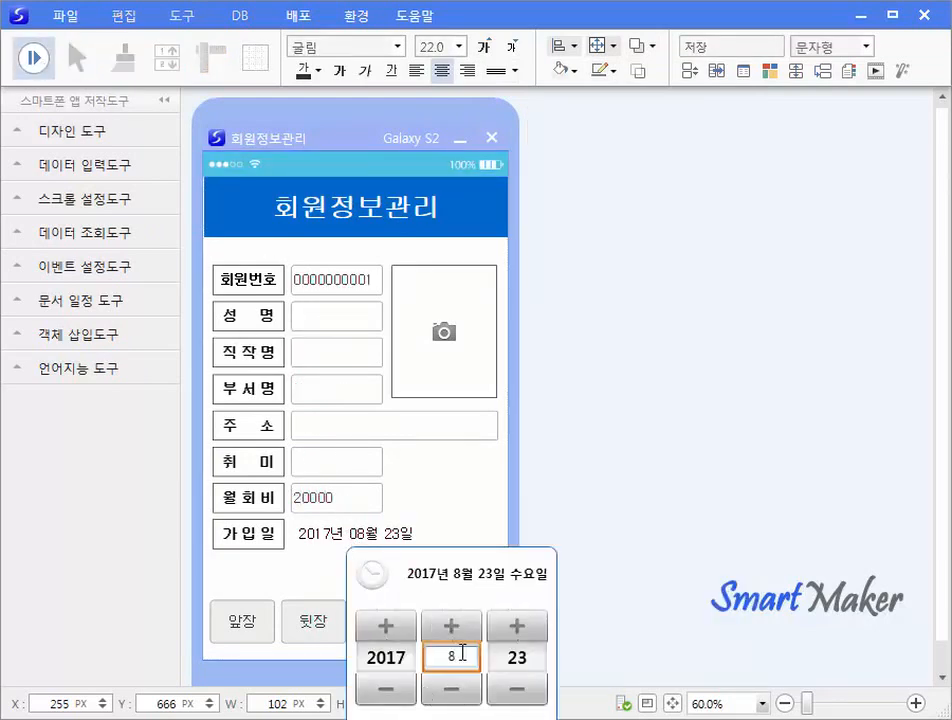
click(451, 688)
click(451, 688)
click(451, 688)
click(517, 657)
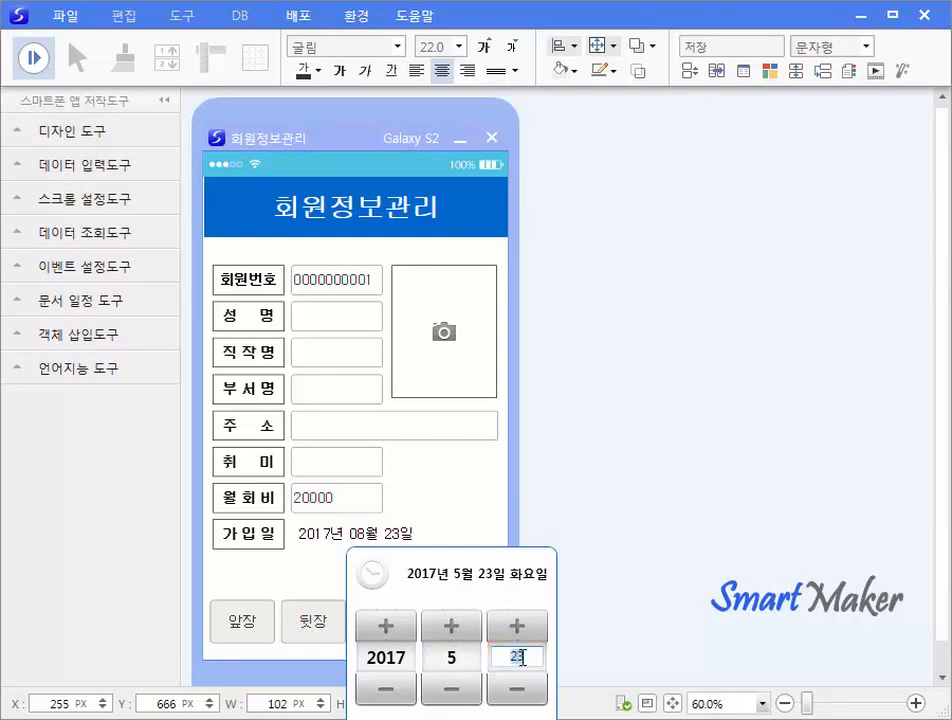
text(11)
key(Return)
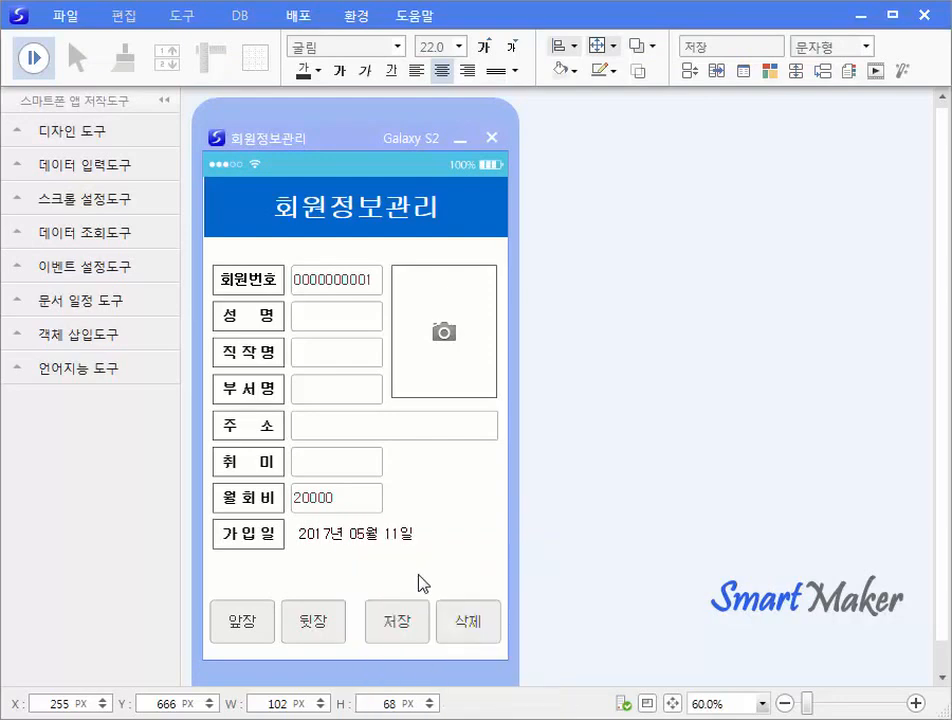
click(406, 632)
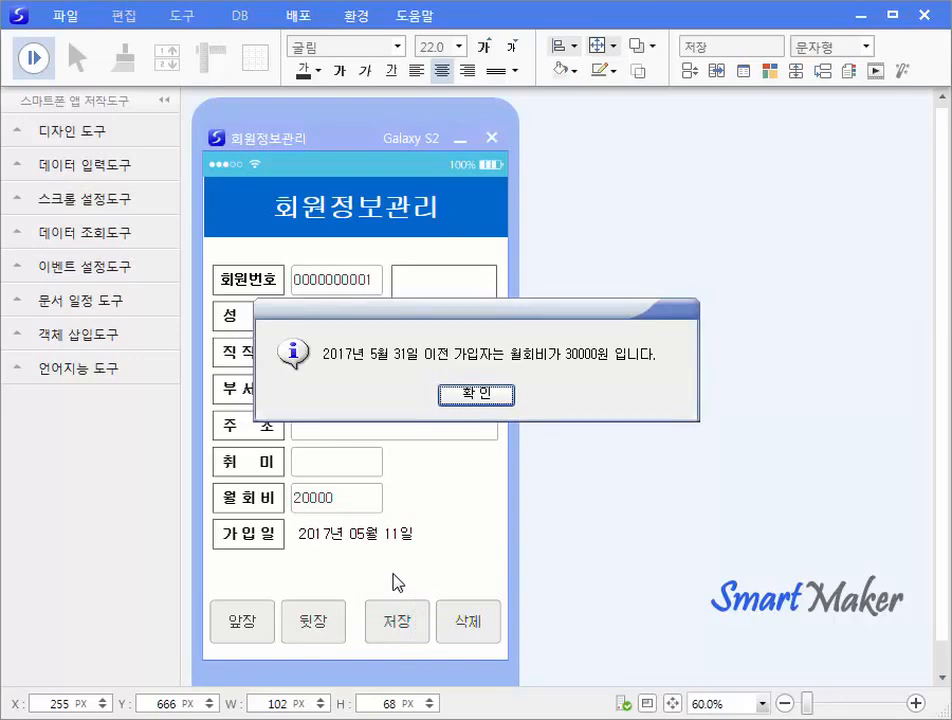
click(472, 397)
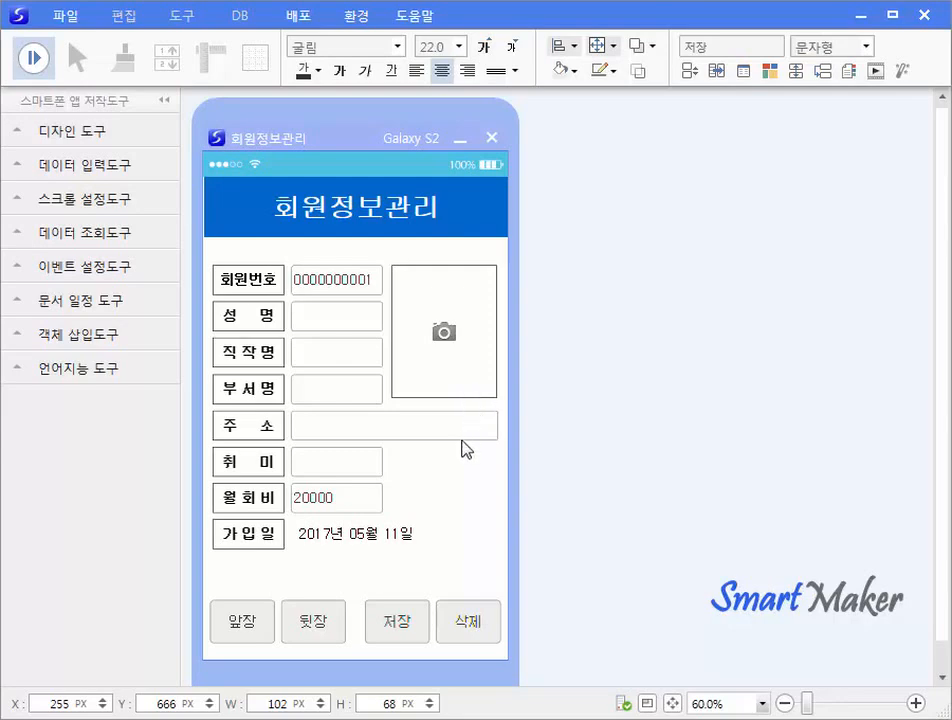
Save the record with 월회비 changed to 30000 and return to design mode
double_click(298, 505)
text(30000)
click(405, 628)
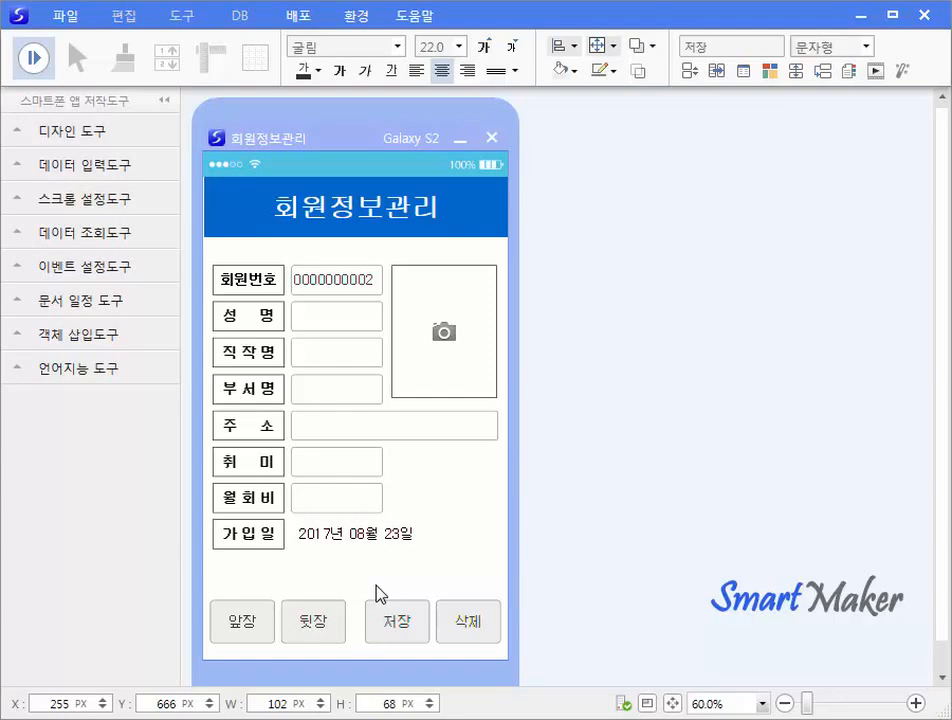
click(40, 57)
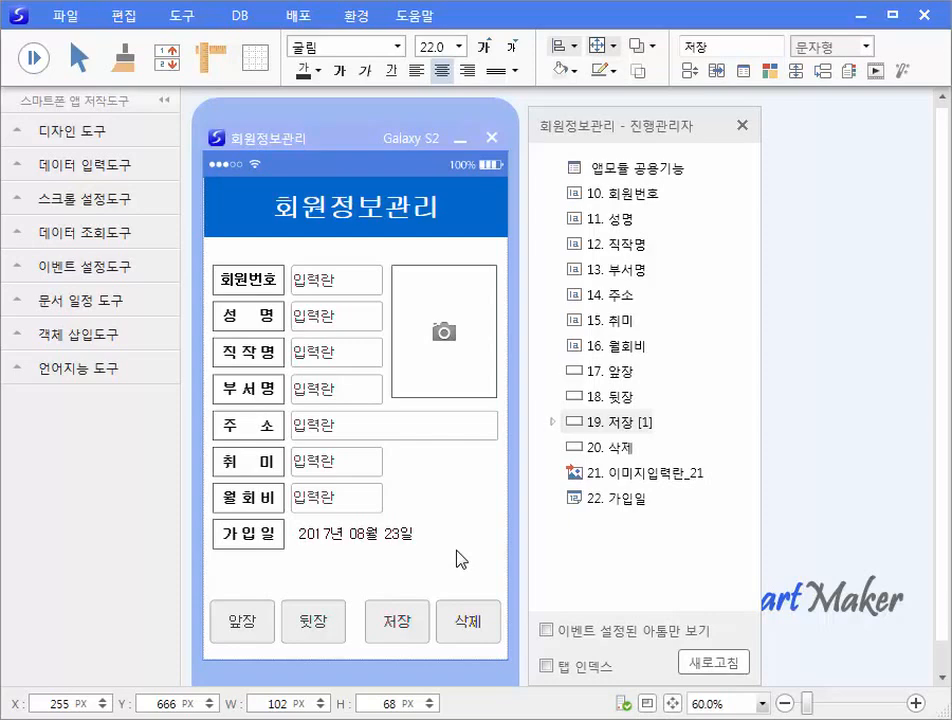
Copy the [전] 누름 event of the 저장 object and paste it into the same object as a second event
click(552, 422)
right_click(627, 456)
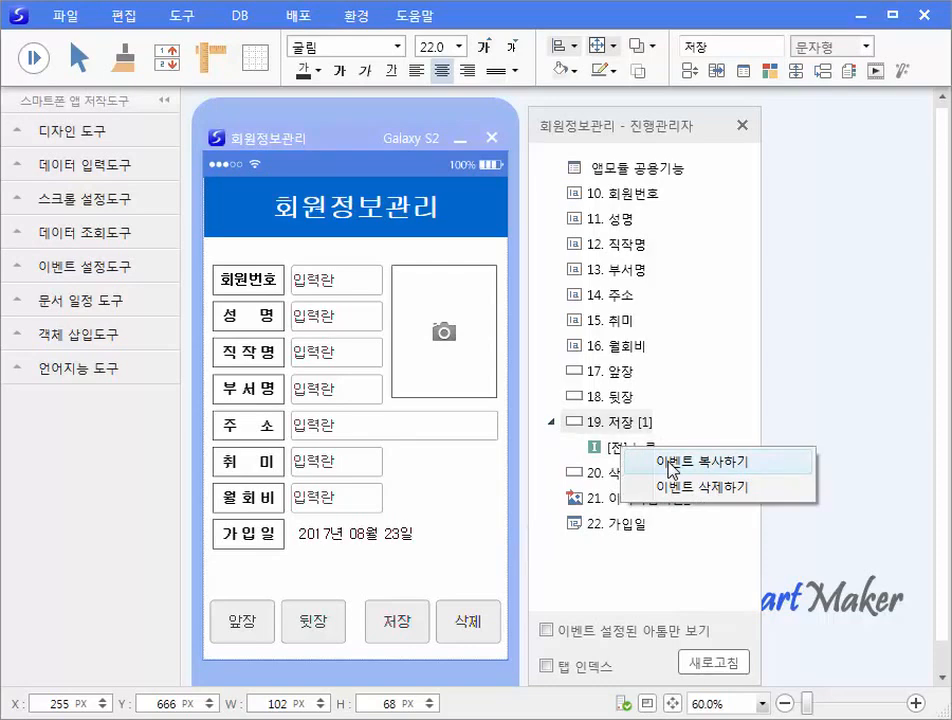
click(672, 465)
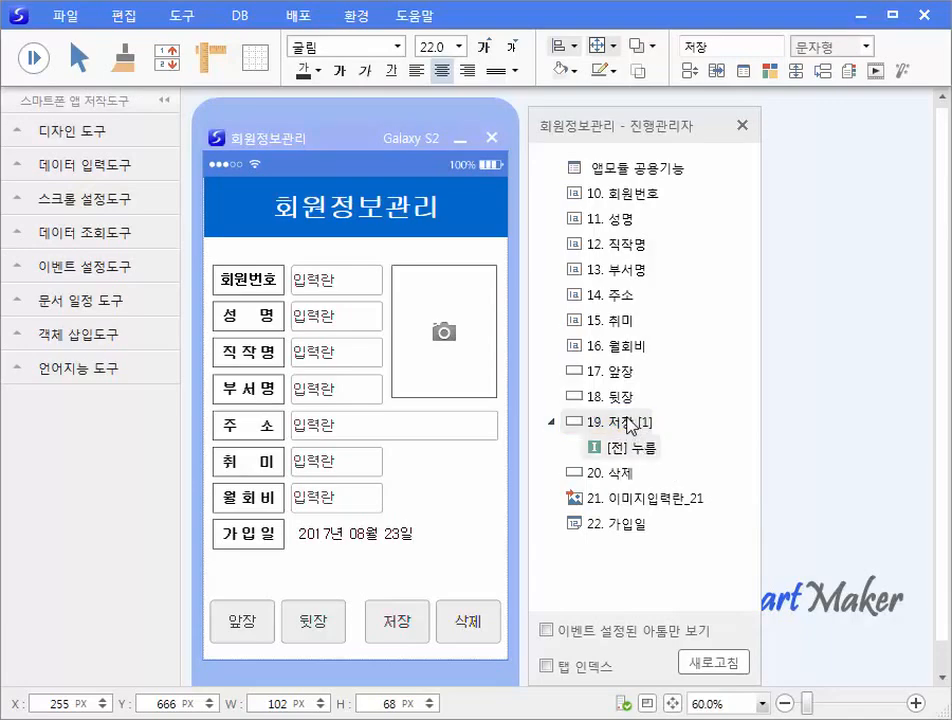
right_click(656, 422)
click(678, 436)
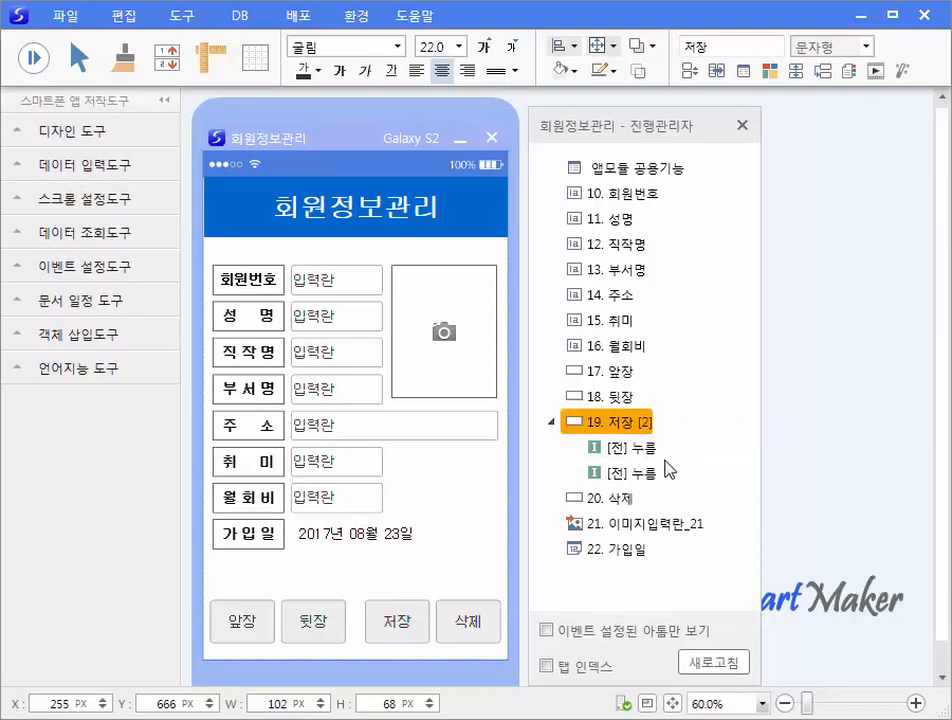
In the second 저장 event, change the 가입일 comparison operator to > and the 월회비 comparison value to 50000
click(655, 474)
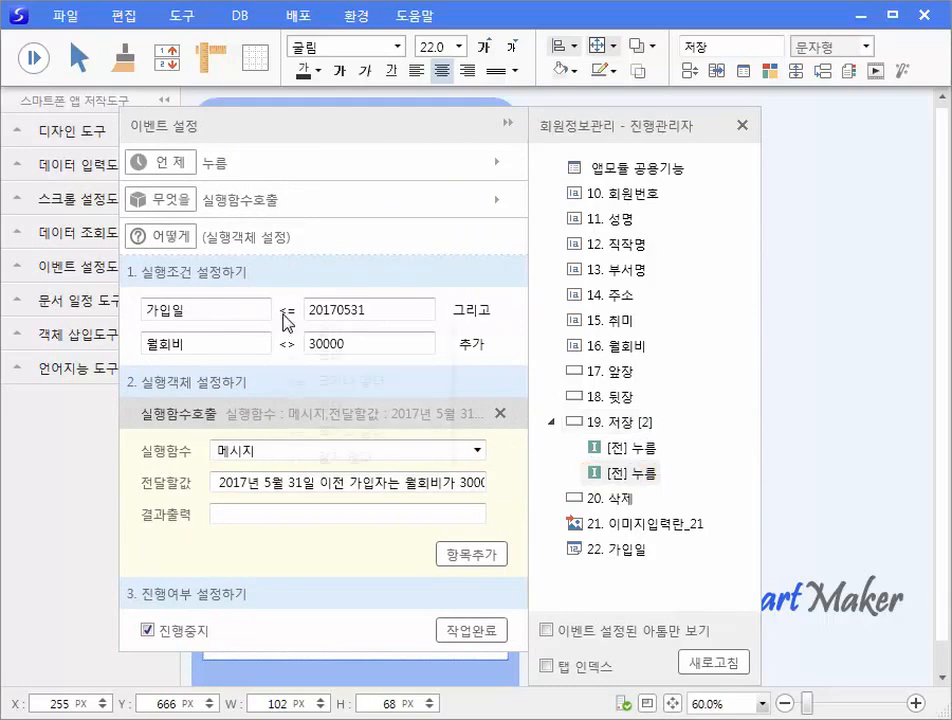
click(287, 310)
click(334, 352)
drag(370, 340, 270, 345)
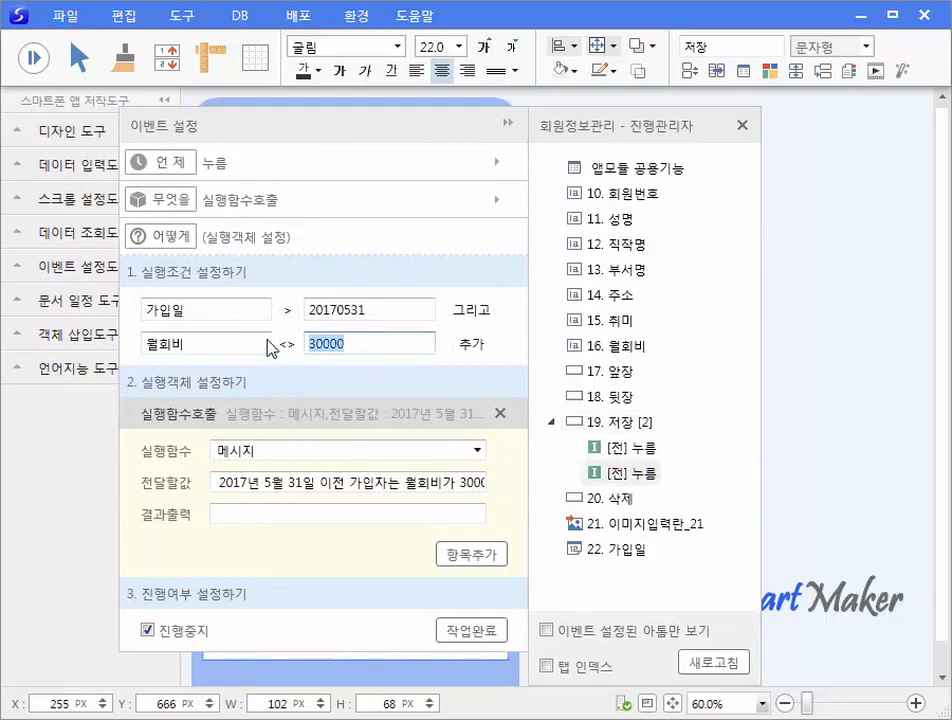
text(50000)
Change the event's message to "2017년 5월 31일 이후 가입자는 월회비가 50000원 입니다." and complete the setup
click(336, 484)
click(317, 484)
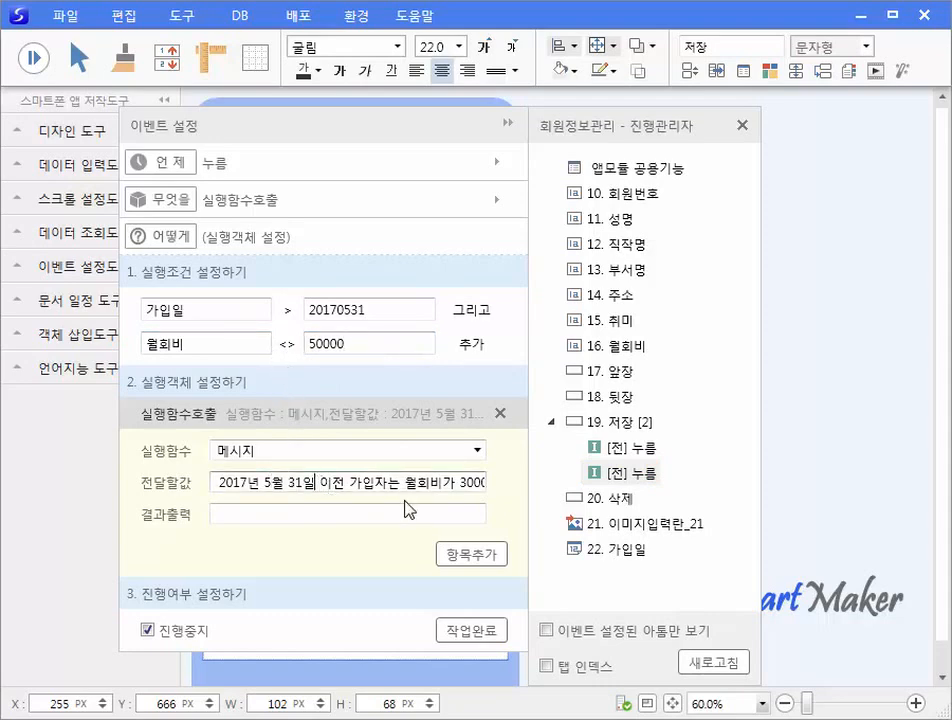
key(shift+End)
text(이후 가입자는 월회비가 50000원 입니다.)
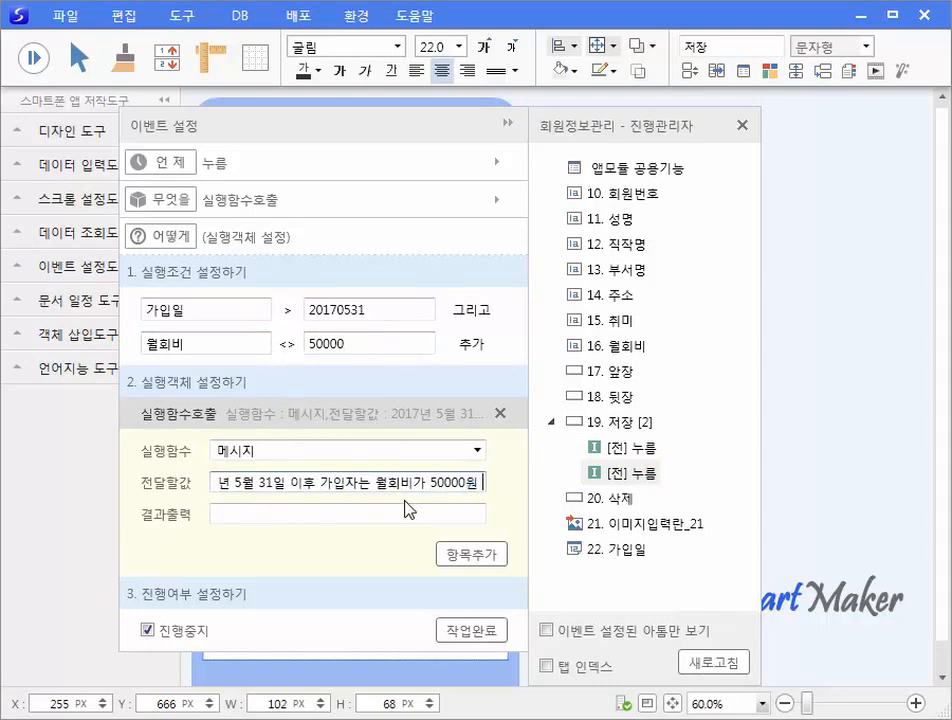
click(468, 636)
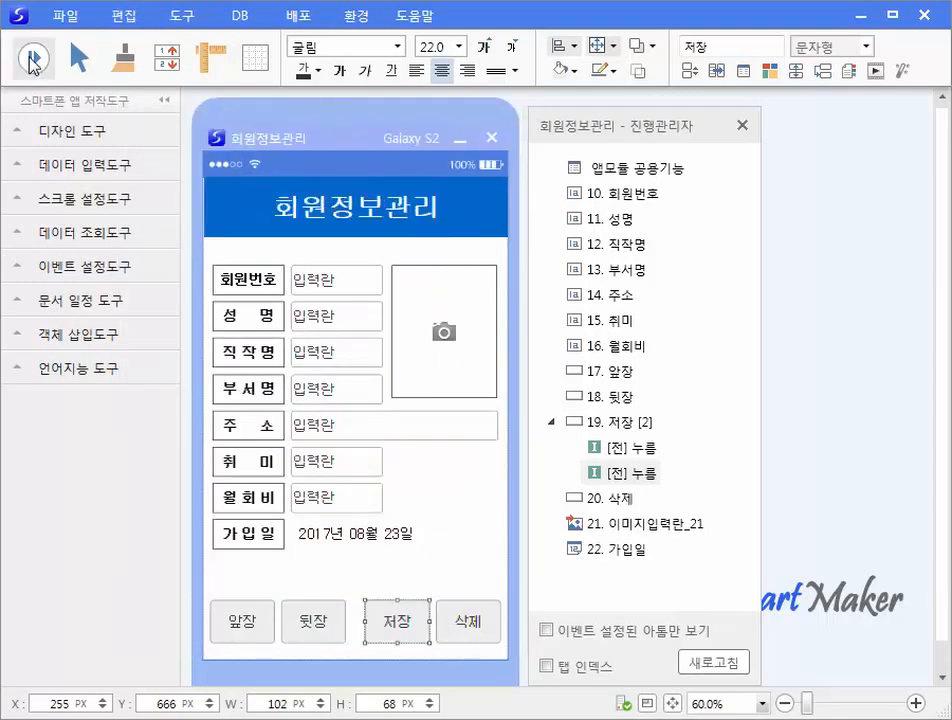
Run the form and try to save a record with 월회비 30000 and 가입일 2017년 08월 22일, dismissing any resulting message
click(31, 60)
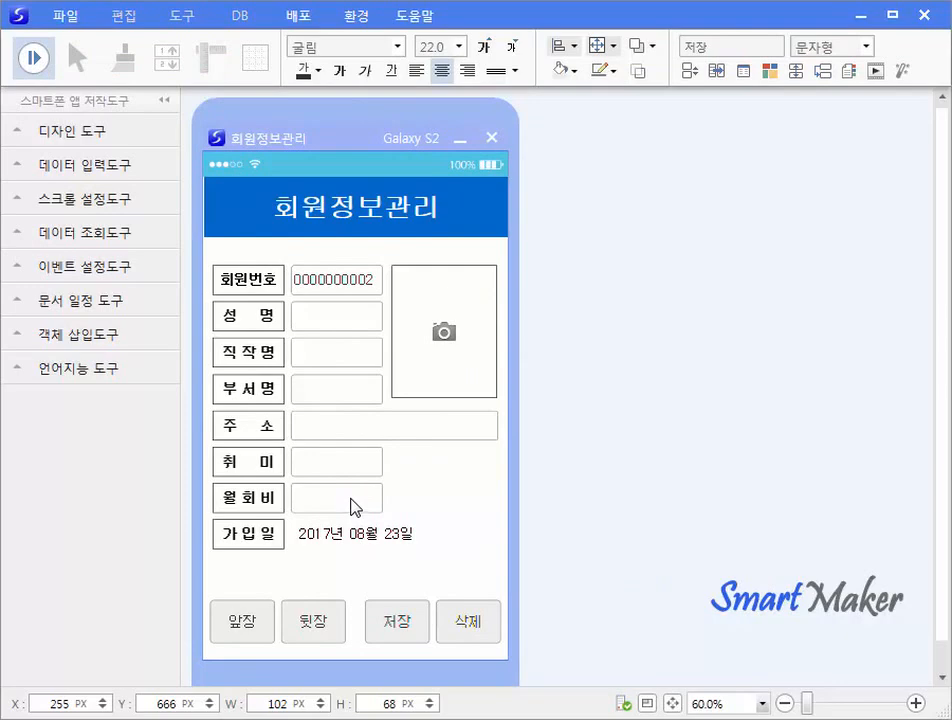
text(30000)
click(390, 536)
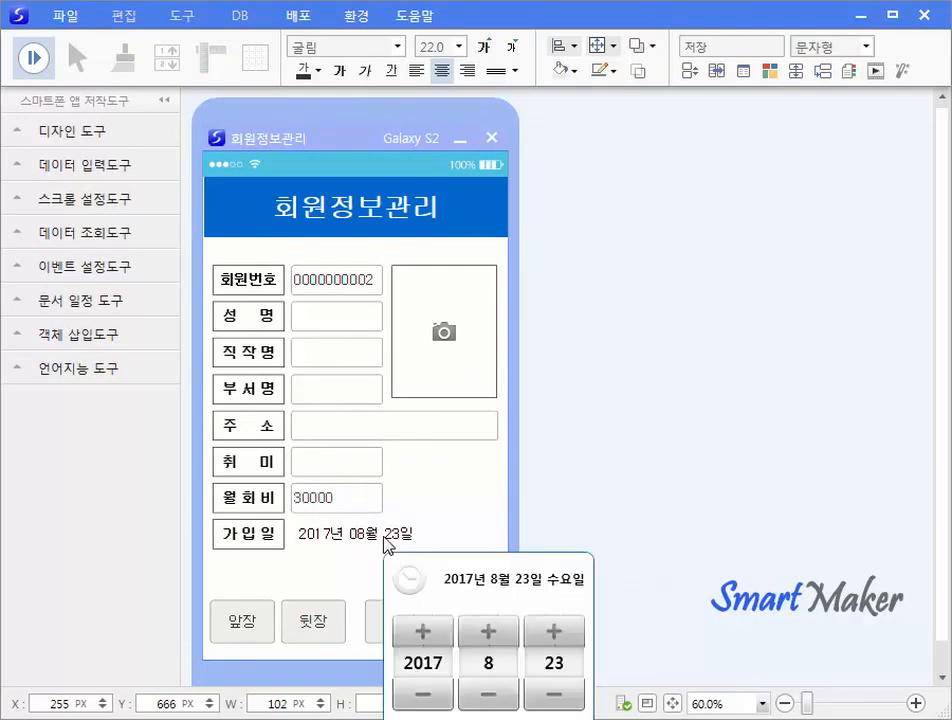
click(553, 693)
click(430, 718)
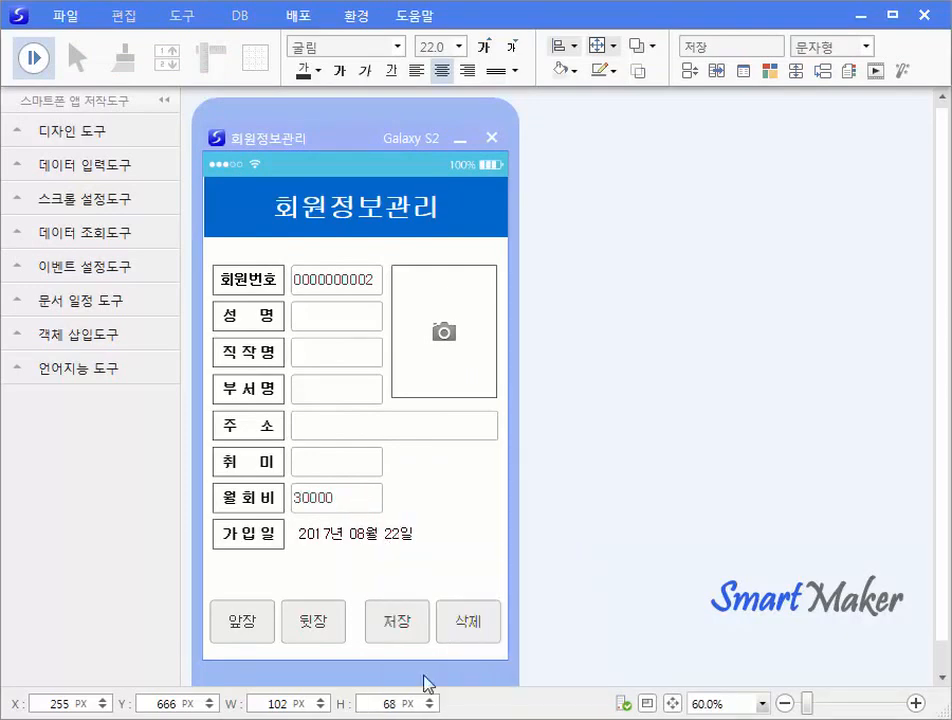
click(399, 628)
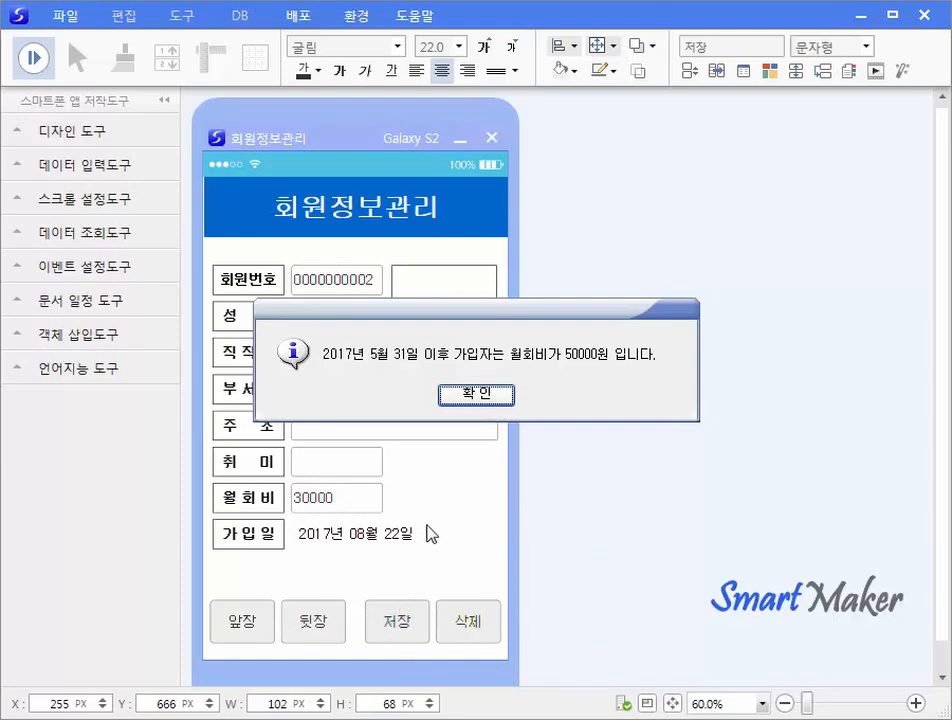
click(472, 397)
Change 월회비 to 50000 and save the record
drag(344, 501, 304, 523)
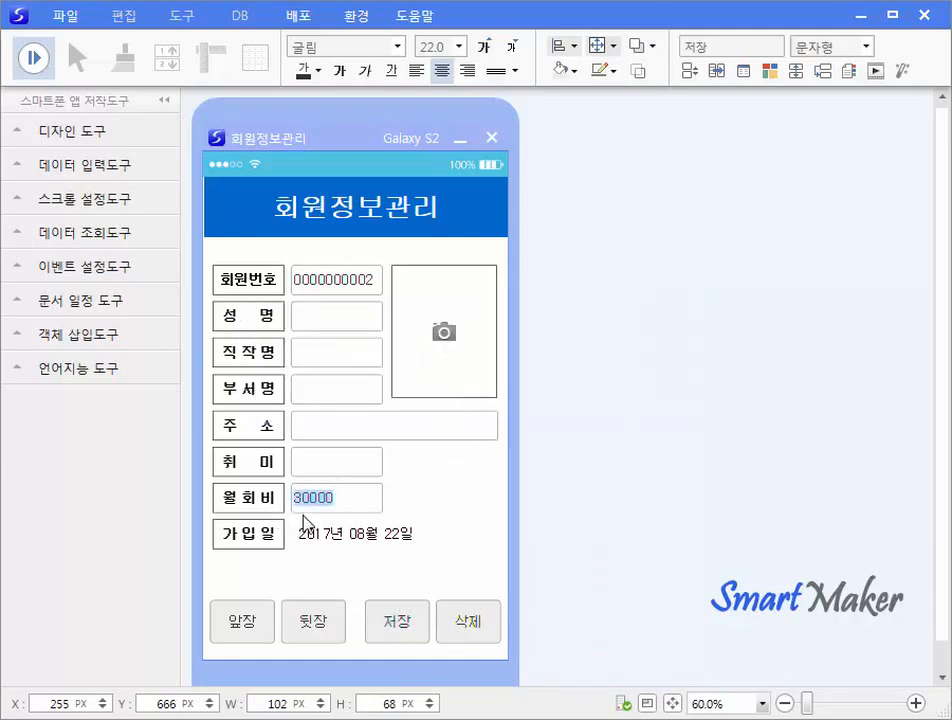
text(50000)
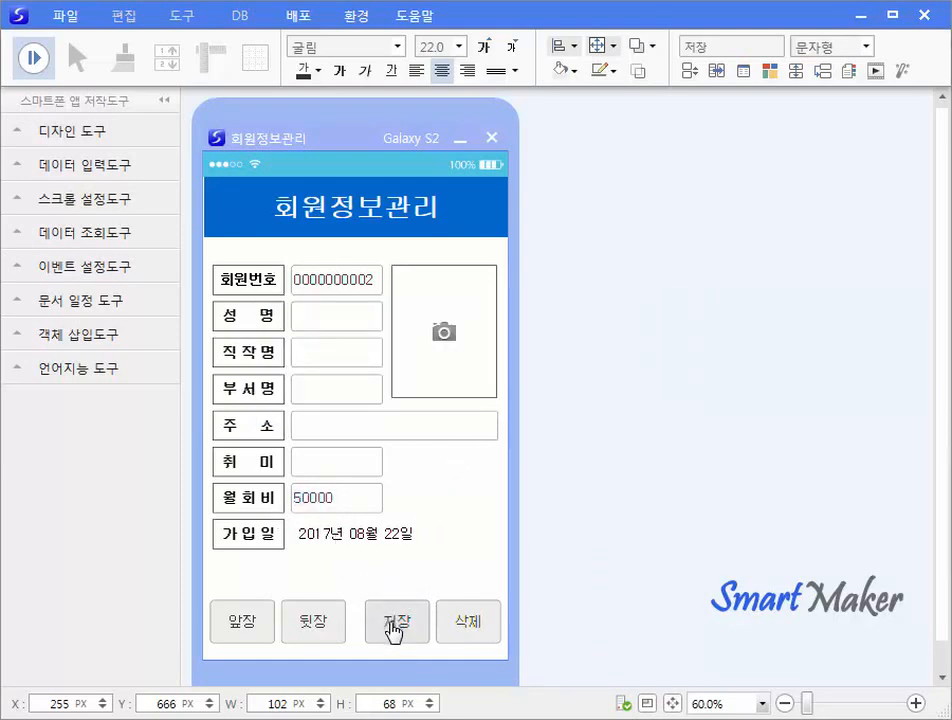
click(395, 632)
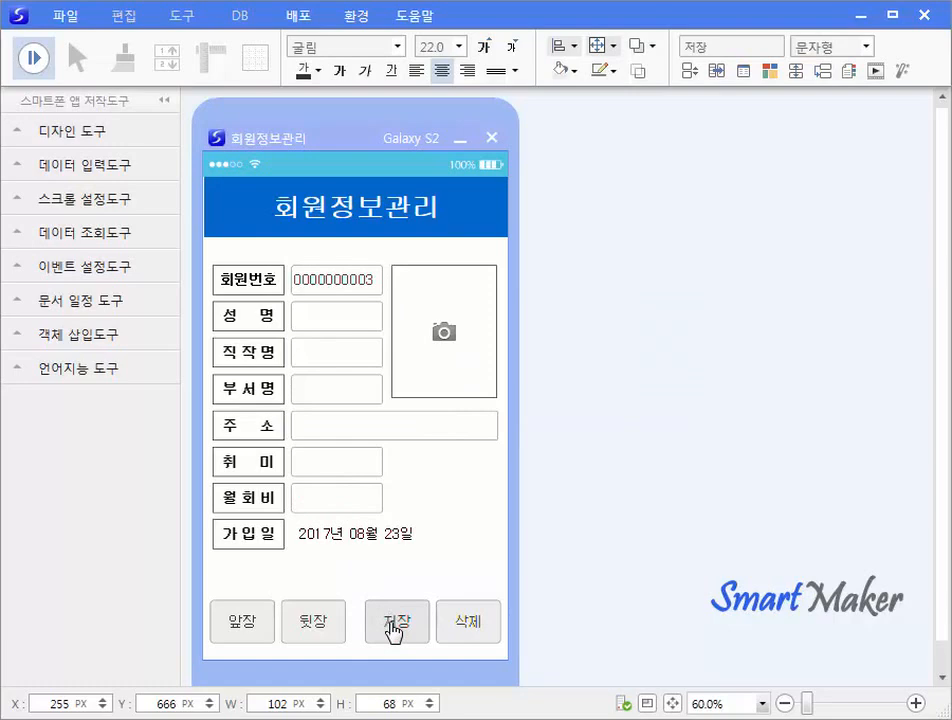